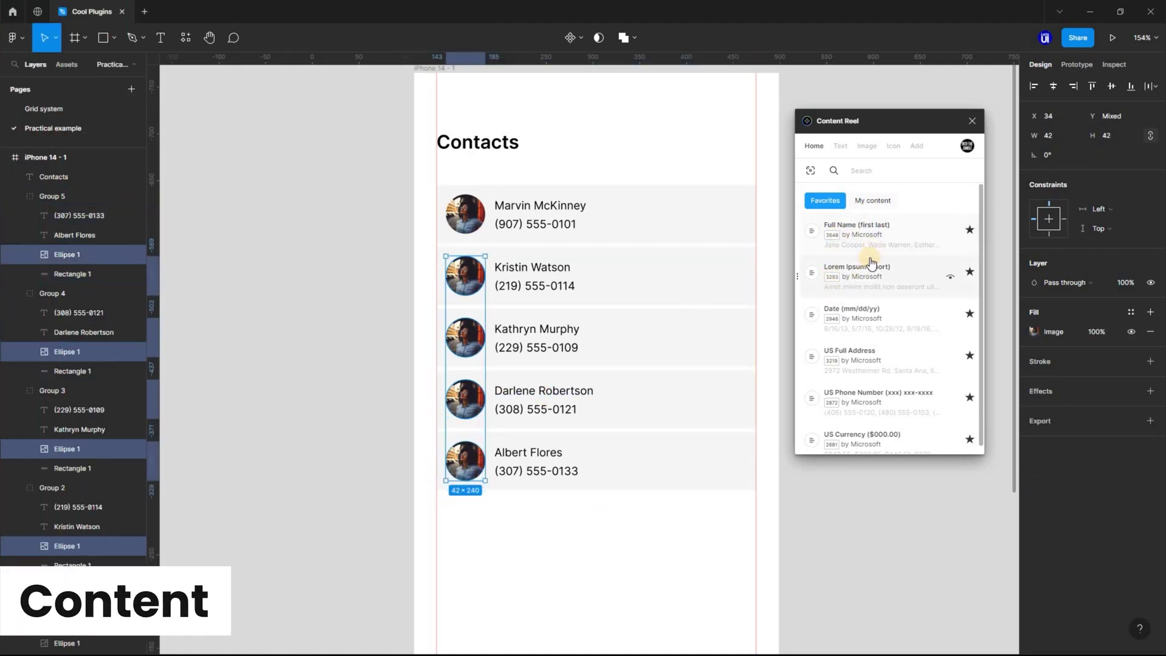
# Show Content Reel's Image collections for avatars, then bring up the plugins and resources list
pyautogui.click(866, 149)
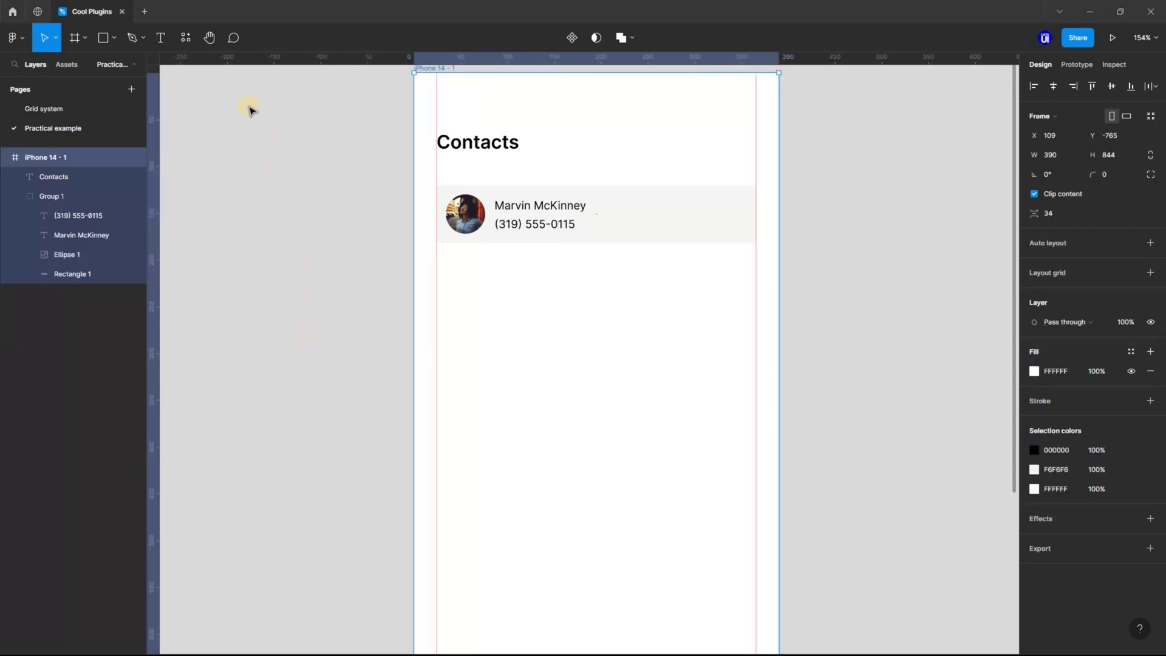
pyautogui.click(186, 39)
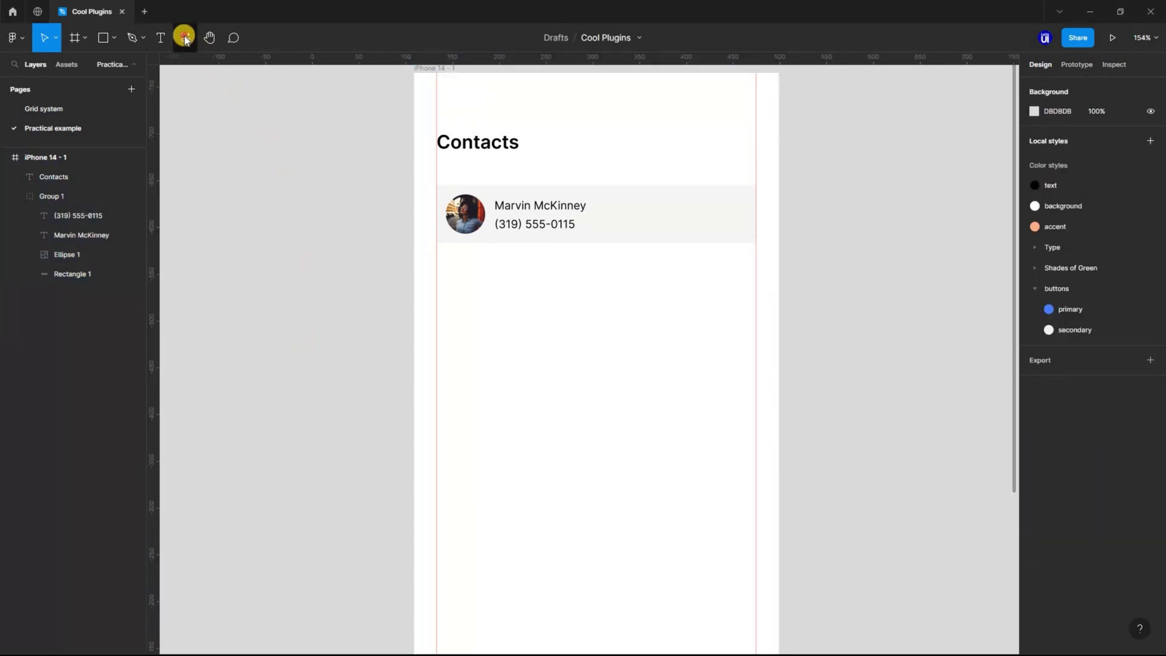
# Run the Content Reel plugin from the recent plugins list
pyautogui.click(242, 150)
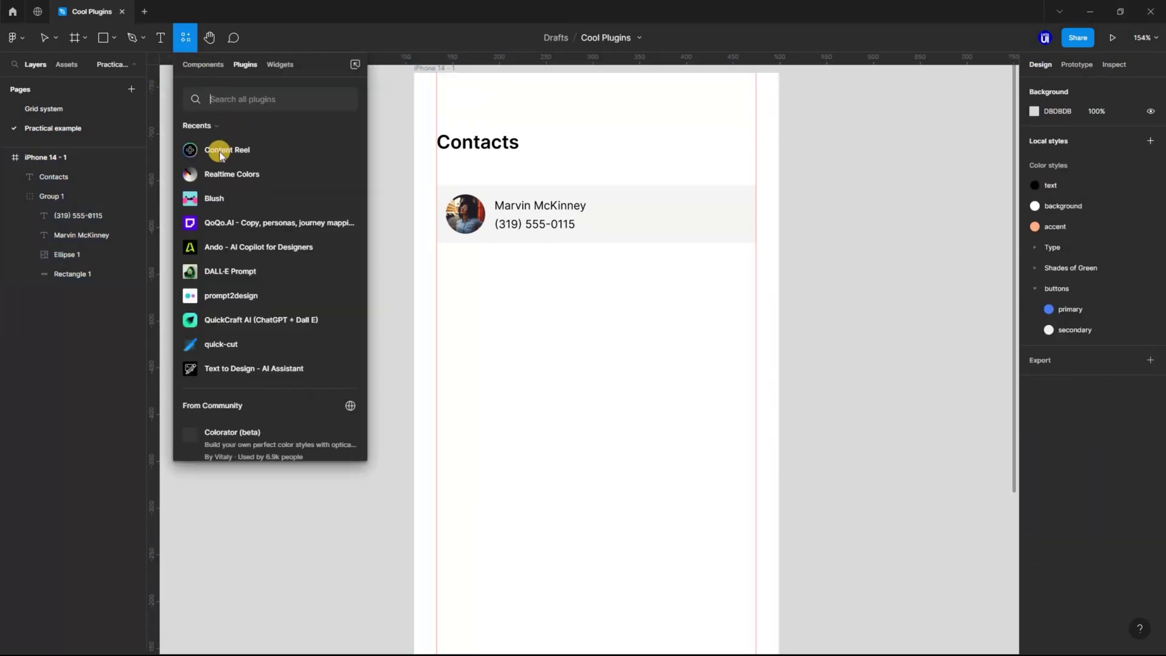
pyautogui.moveTo(254, 152)
pyautogui.click(294, 158)
pyautogui.click(289, 231)
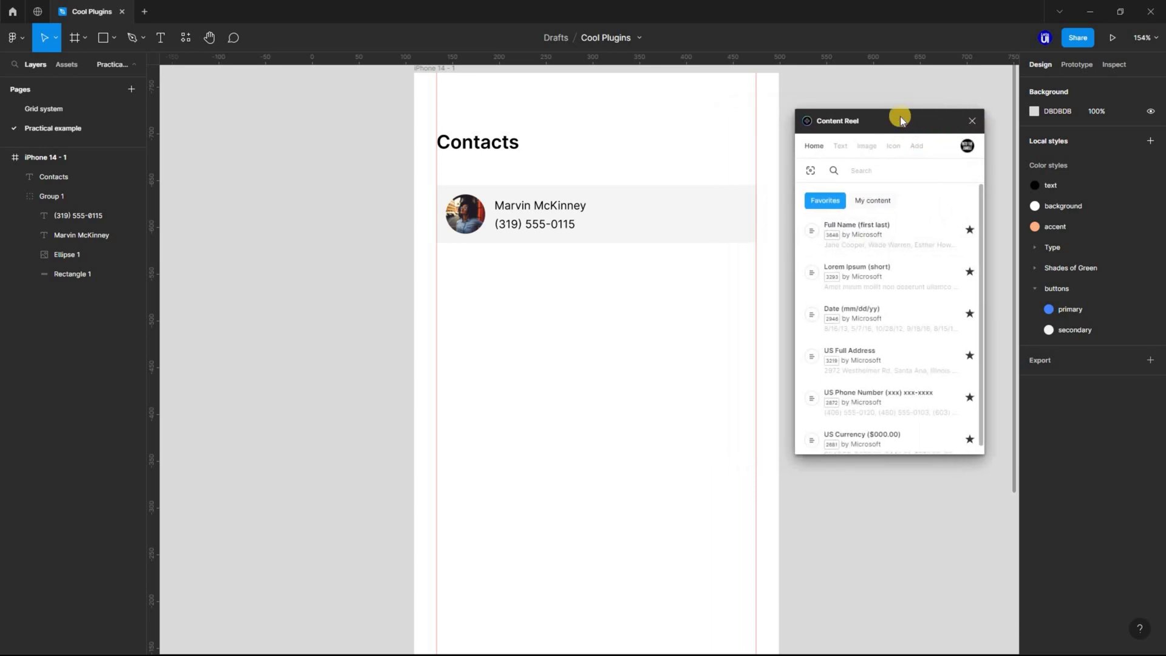
# Browse Content Reel's Text, Image, Icon and Add tabs, ending on Home favourites
pyautogui.click(841, 147)
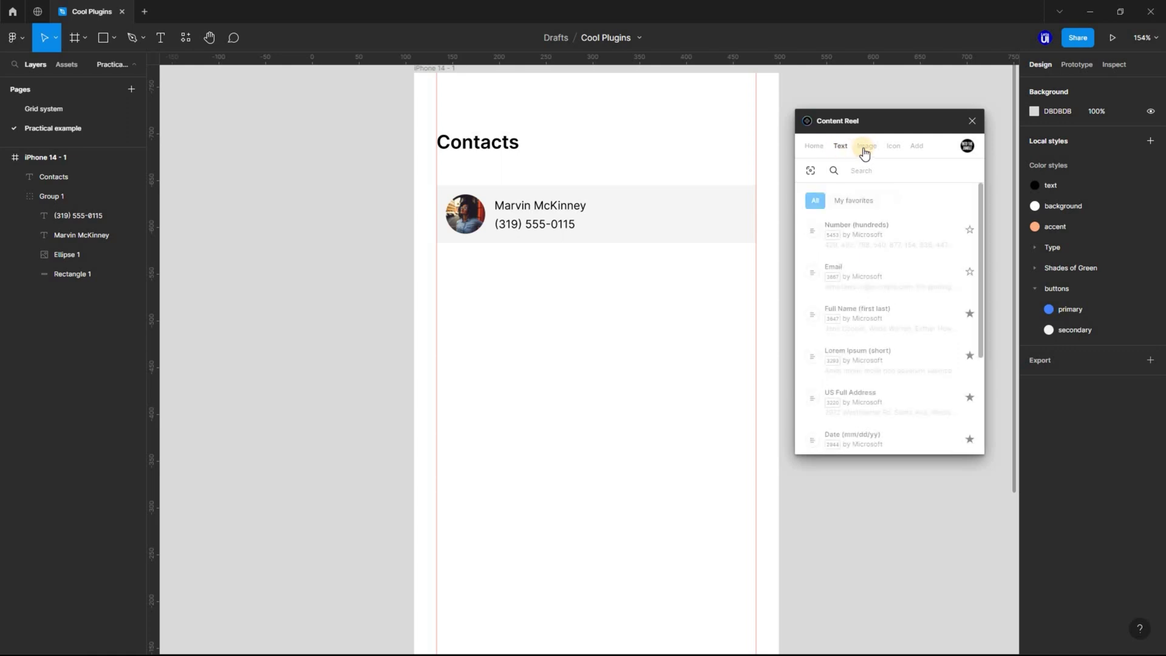
pyautogui.click(867, 147)
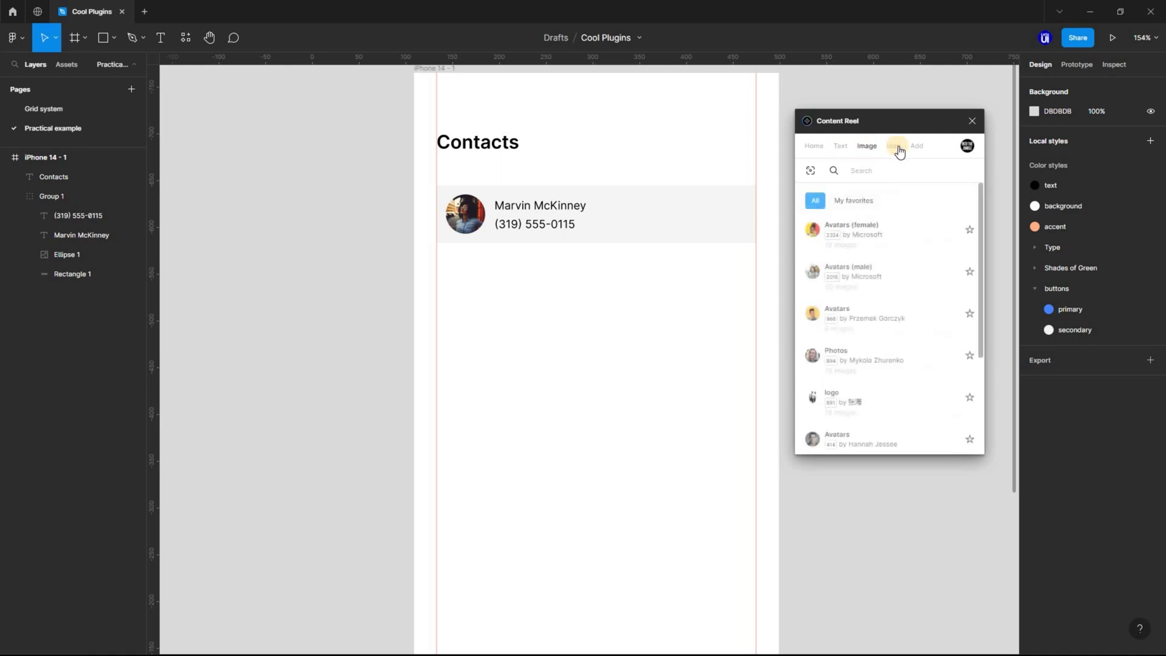
pyautogui.click(896, 147)
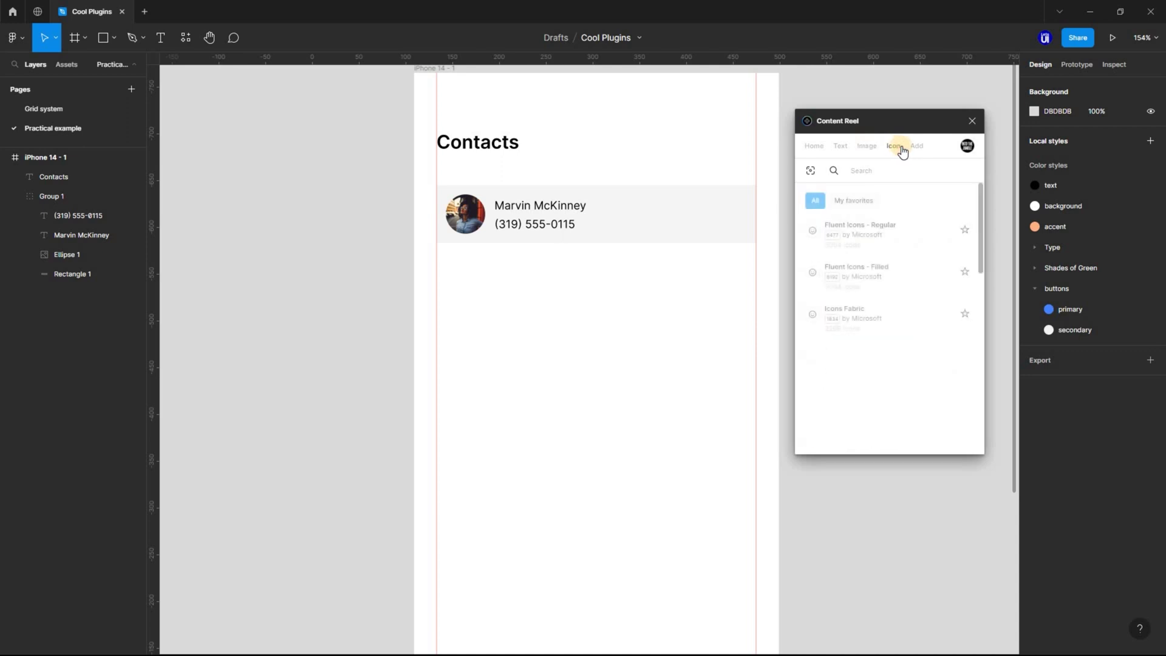
pyautogui.click(917, 149)
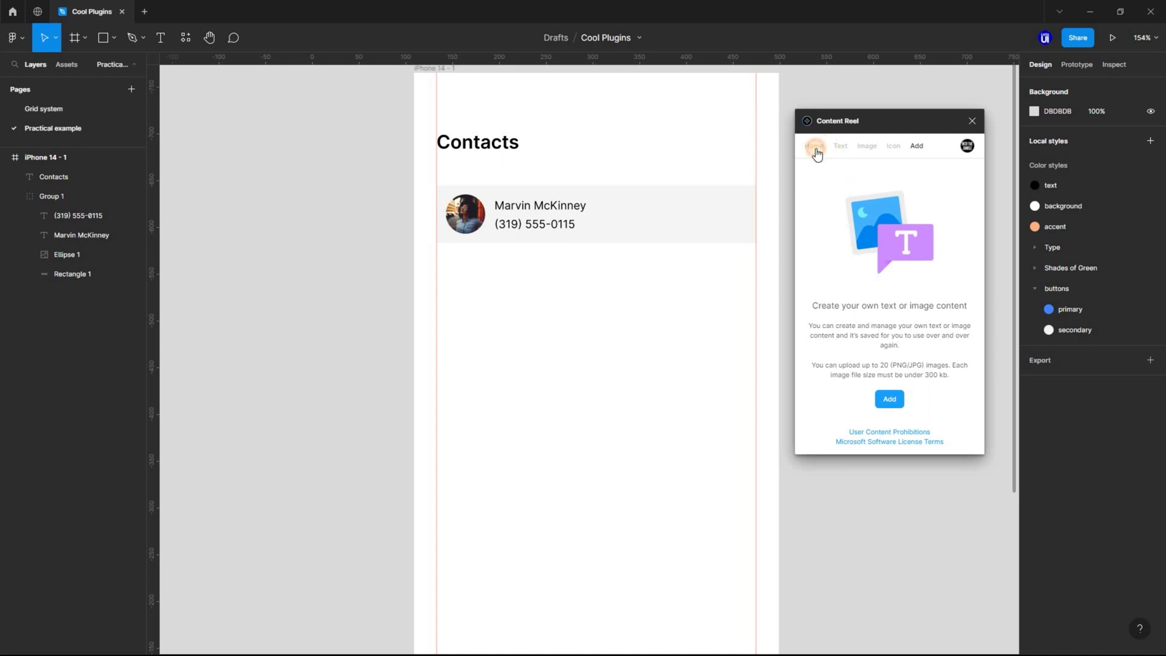
pyautogui.click(827, 148)
pyautogui.click(649, 223)
# Duplicate the contact row group into five evenly stacked rows
pyautogui.click(607, 232)
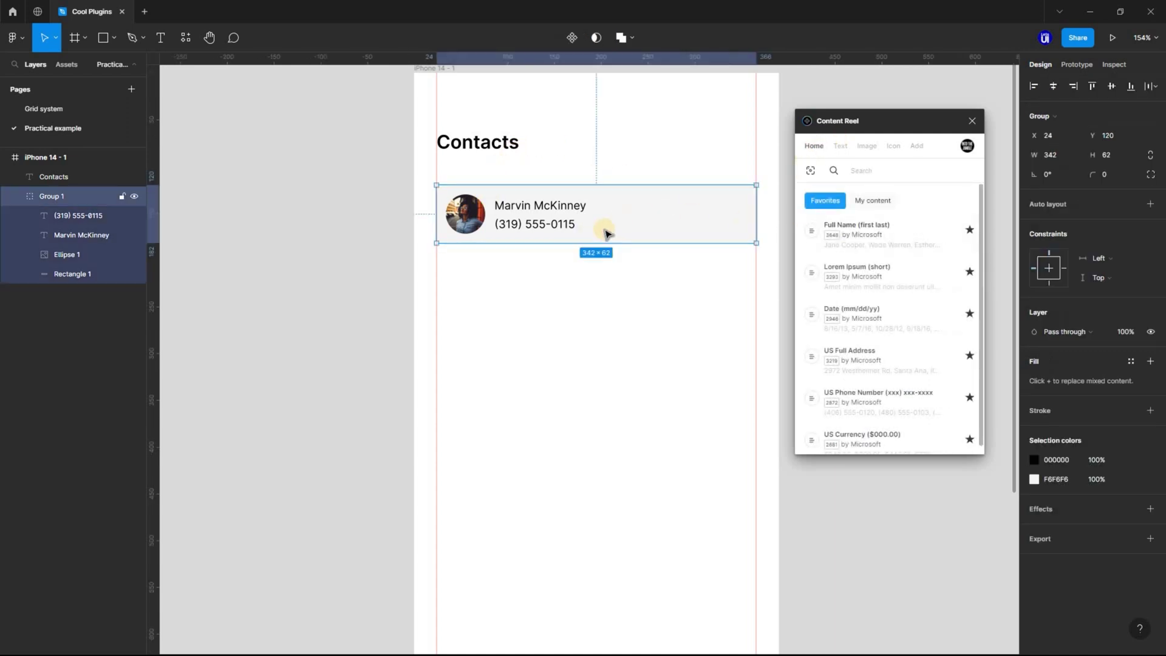
pyautogui.hotkey('ctrl', 'd')
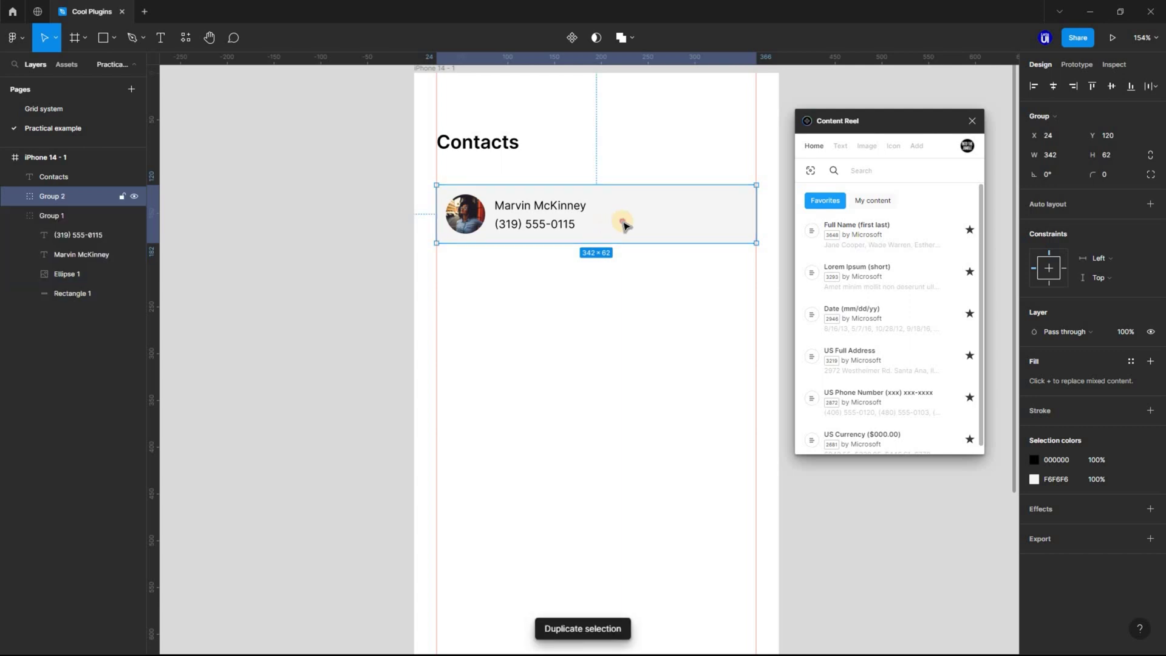
pyautogui.moveTo(624, 225); pyautogui.dragTo(622, 290)
pyautogui.hotkey('ctrl', 'd')
pyautogui.hotkey('ctrl', 'd')
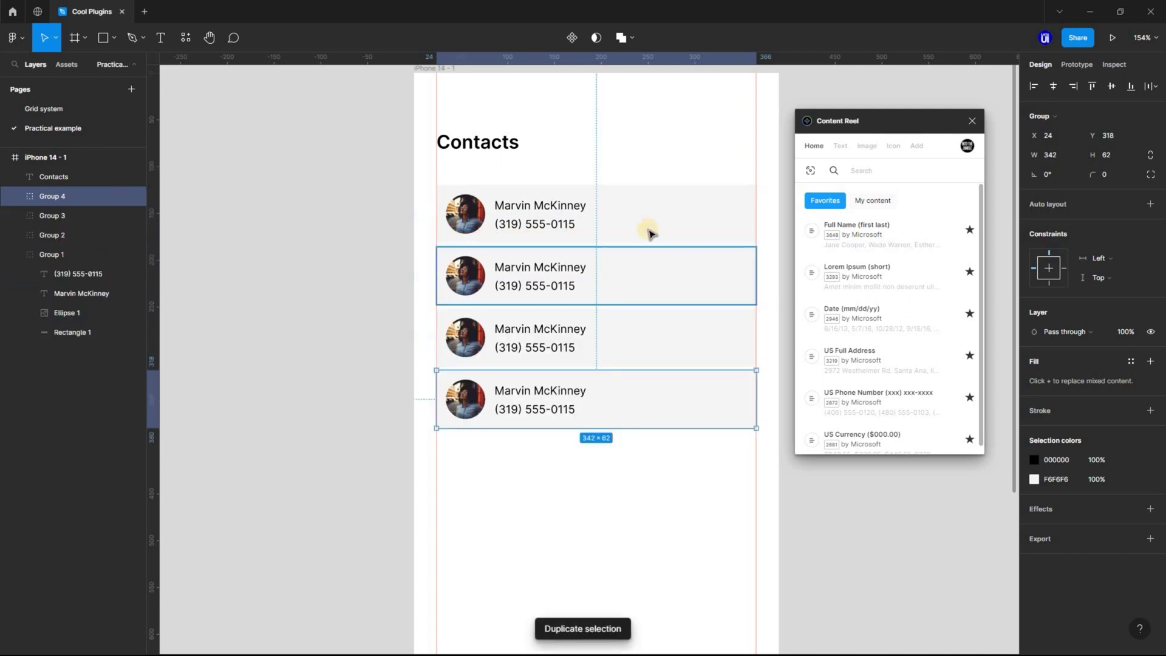
pyautogui.hotkey('ctrl', 'd')
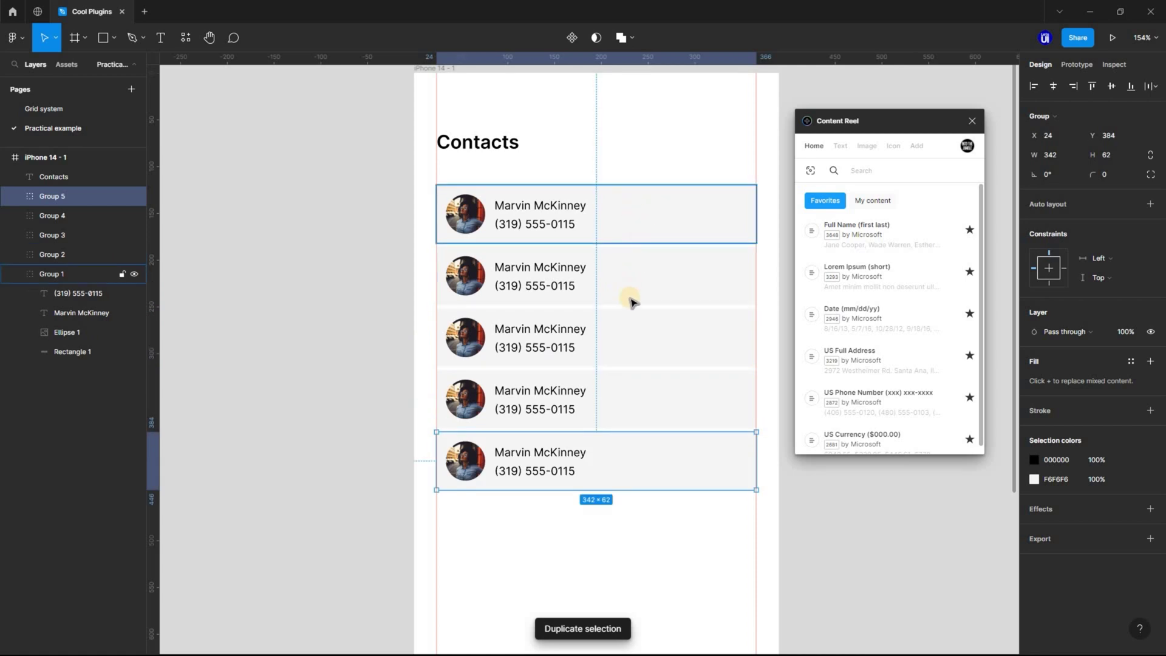
# Fill all five rows' phone numbers with different US Phone Number samples
pyautogui.click(544, 230)
pyautogui.doubleClick(546, 229)
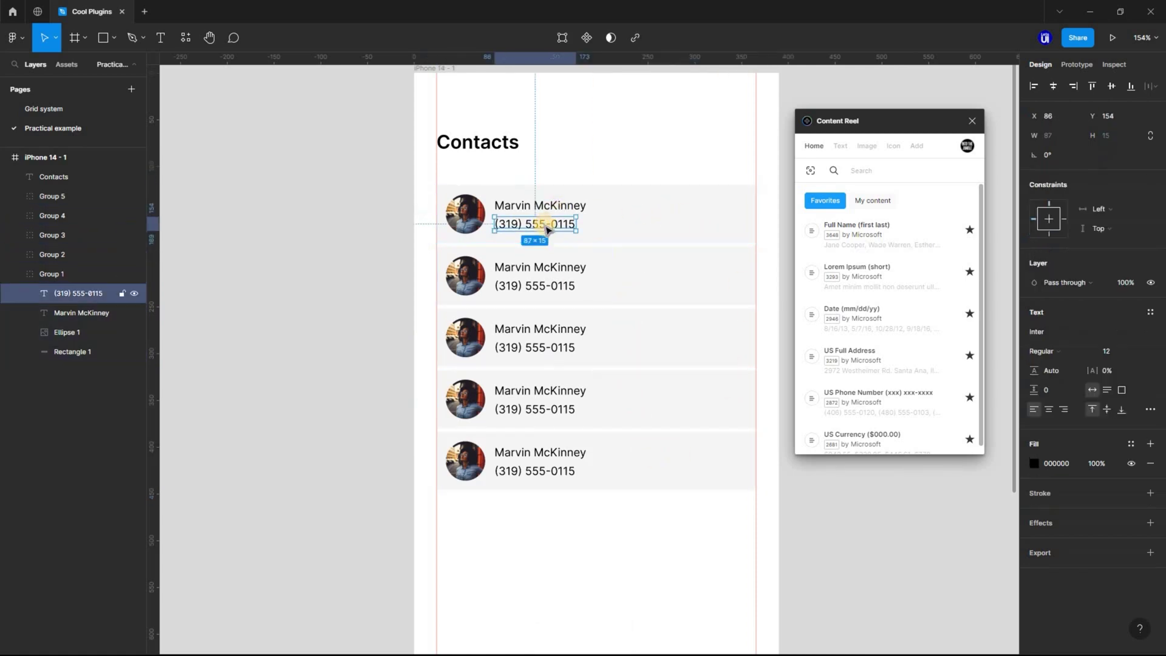
pyautogui.keyDown('shift'); pyautogui.click(550, 289); pyautogui.keyUp('shift')
pyautogui.keyDown('shift'); pyautogui.click(543, 348); pyautogui.keyUp('shift')
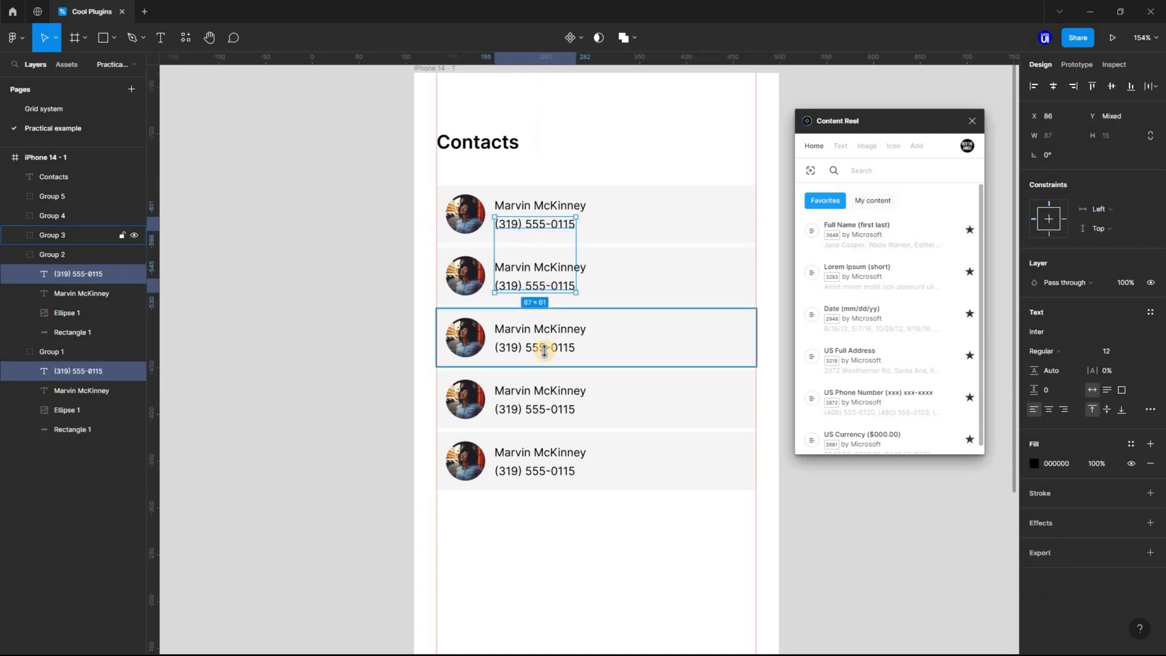
pyautogui.keyDown('shift'); pyautogui.click(542, 410); pyautogui.keyUp('shift')
pyautogui.keyDown('shift'); pyautogui.click(534, 470); pyautogui.keyUp('shift')
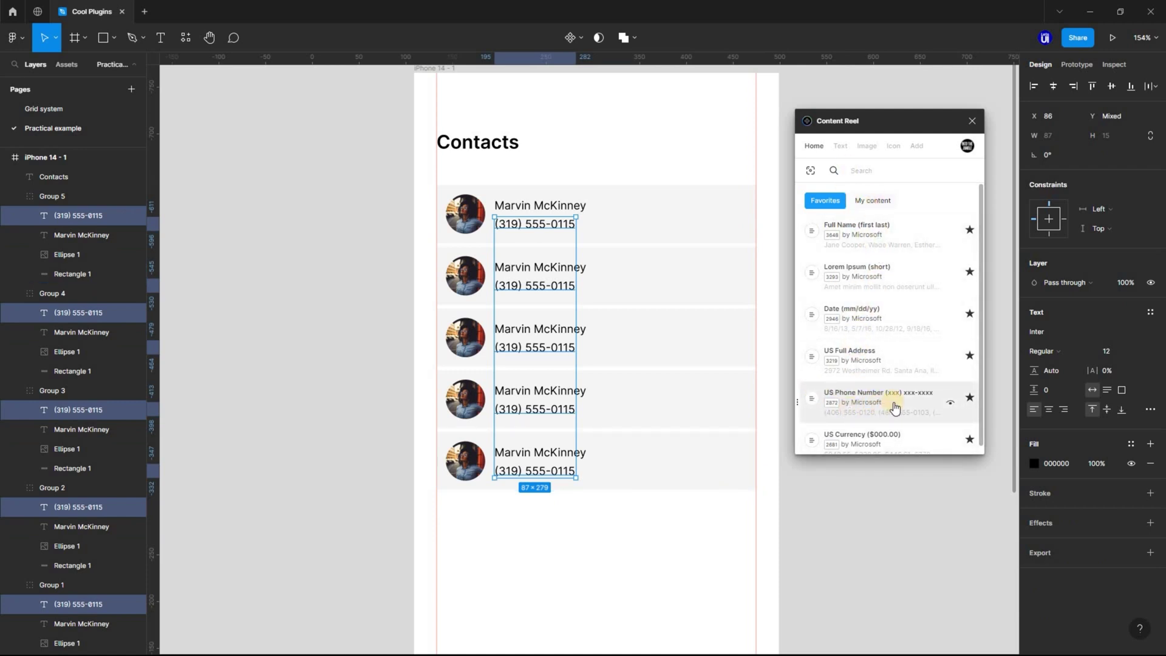
pyautogui.click(872, 406)
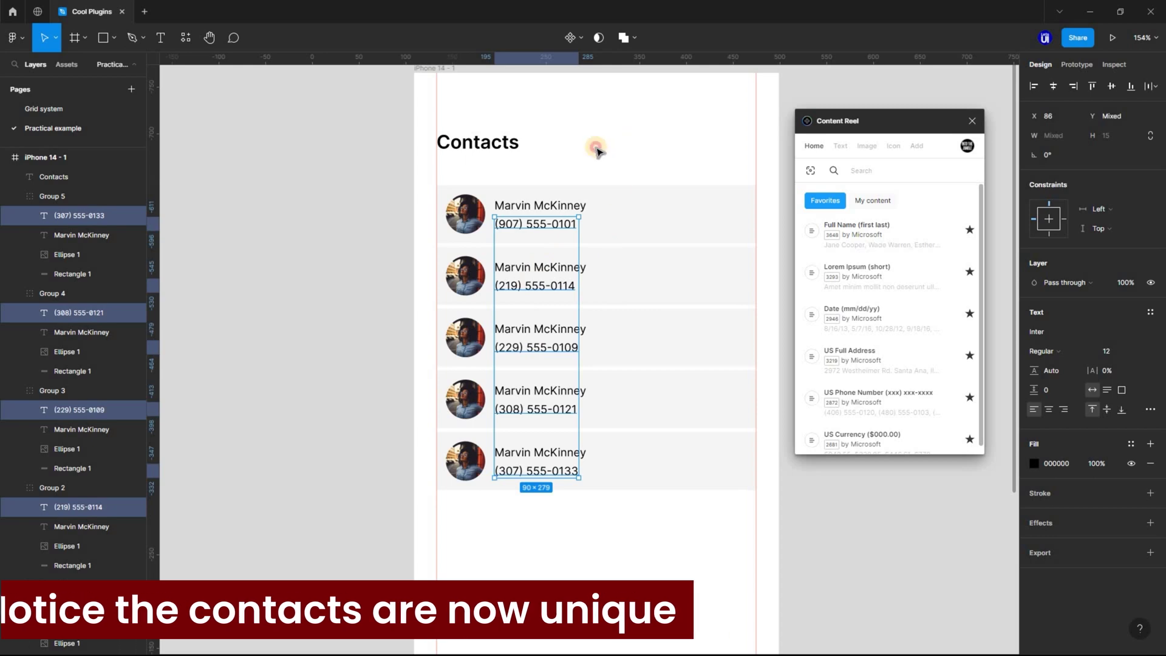
# Fill the names in contact rows 2–5 with different sample full names
pyautogui.press('Escape')
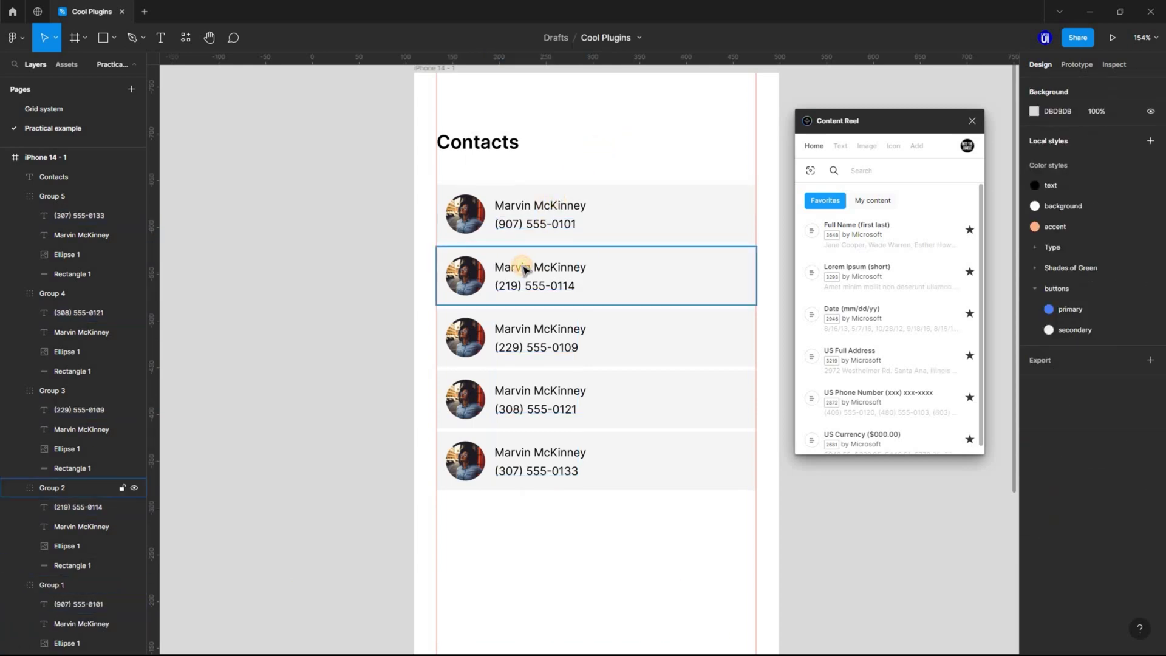
pyautogui.doubleClick(521, 268)
pyautogui.keyDown('shift'); pyautogui.click(521, 331); pyautogui.keyUp('shift')
pyautogui.keyDown('shift'); pyautogui.click(516, 391); pyautogui.keyUp('shift')
pyautogui.keyDown('shift'); pyautogui.click(510, 453); pyautogui.keyUp('shift')
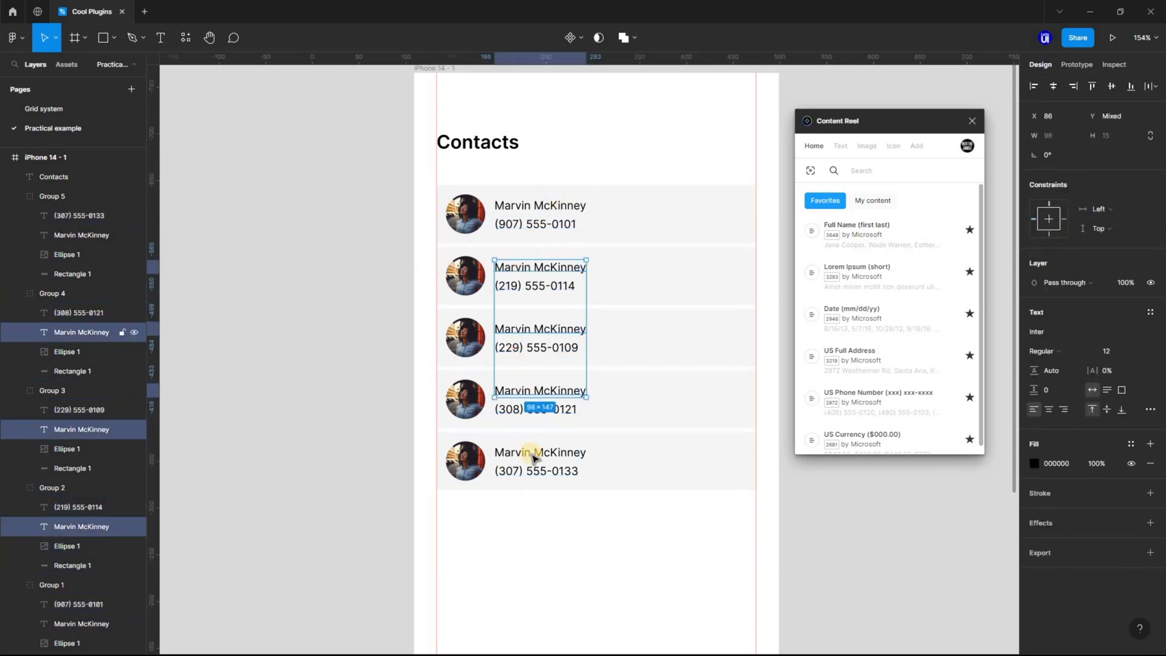
pyautogui.click(857, 228)
# Fill the avatar circles with male avatar photos from Content Reel's image sets
pyautogui.click(465, 275)
pyautogui.keyDown('shift'); pyautogui.click(465, 337); pyautogui.keyUp('shift')
pyautogui.keyDown('shift'); pyautogui.click(465, 399); pyautogui.keyUp('shift')
pyautogui.keyDown('shift'); pyautogui.click(465, 460); pyautogui.keyUp('shift')
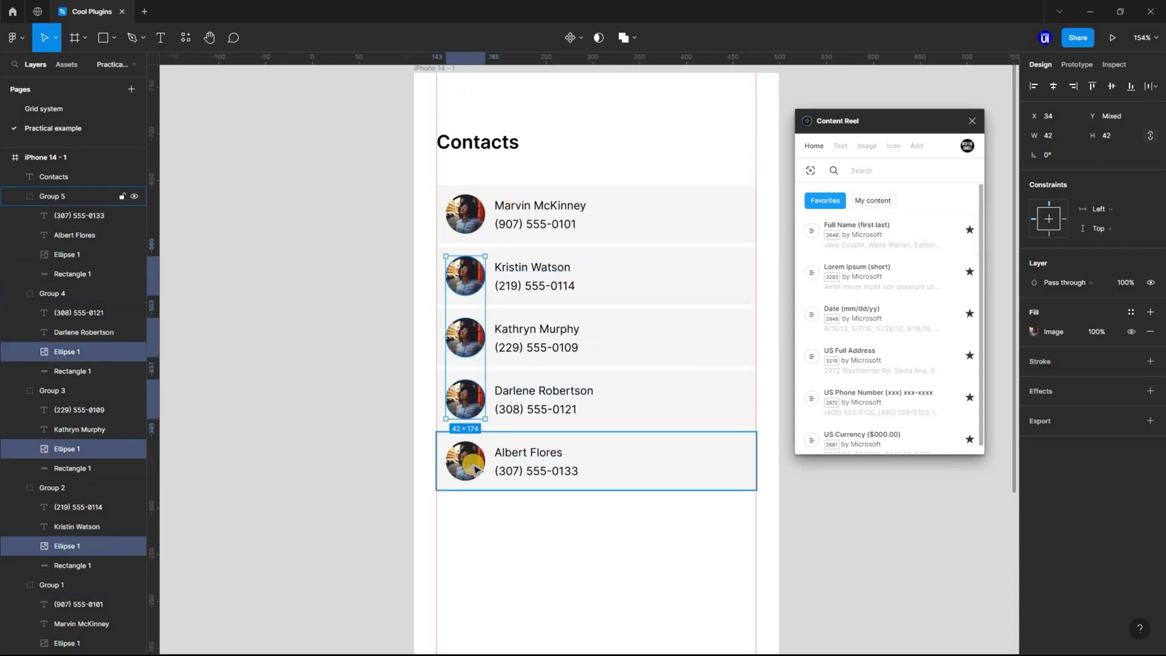
pyautogui.keyDown('shift'); pyautogui.click(465, 337); pyautogui.keyUp('shift')
pyautogui.click(867, 146)
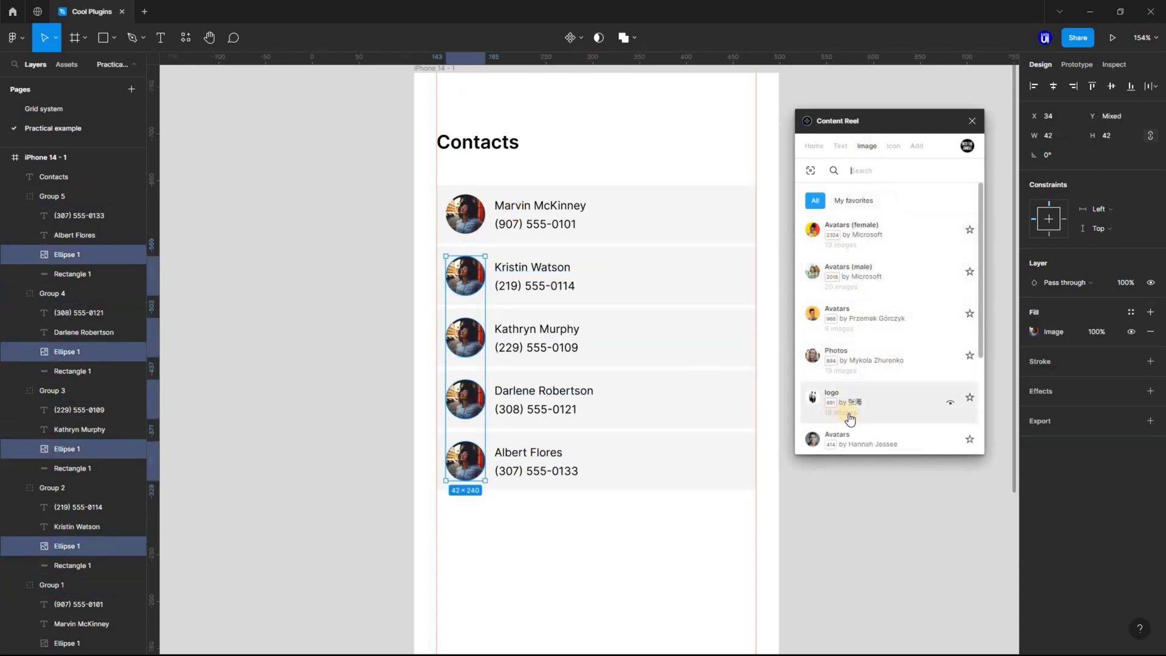
pyautogui.scroll(-5, 857, 364)
pyautogui.scroll(5, 853, 298)
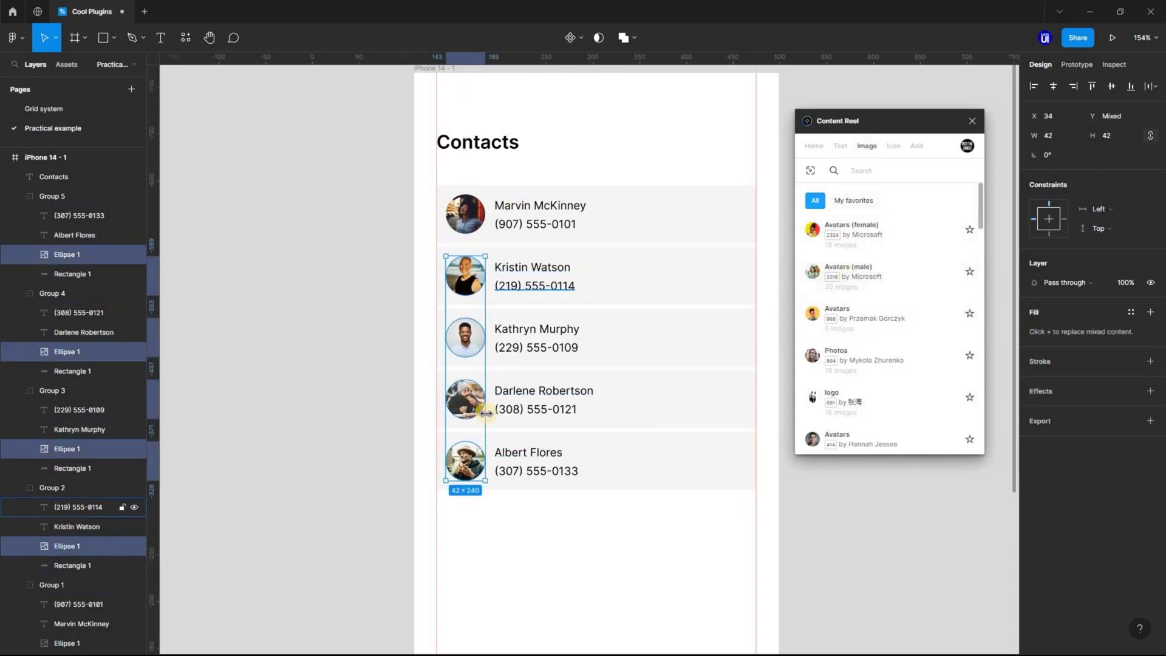
pyautogui.click(476, 508)
pyautogui.click(466, 337)
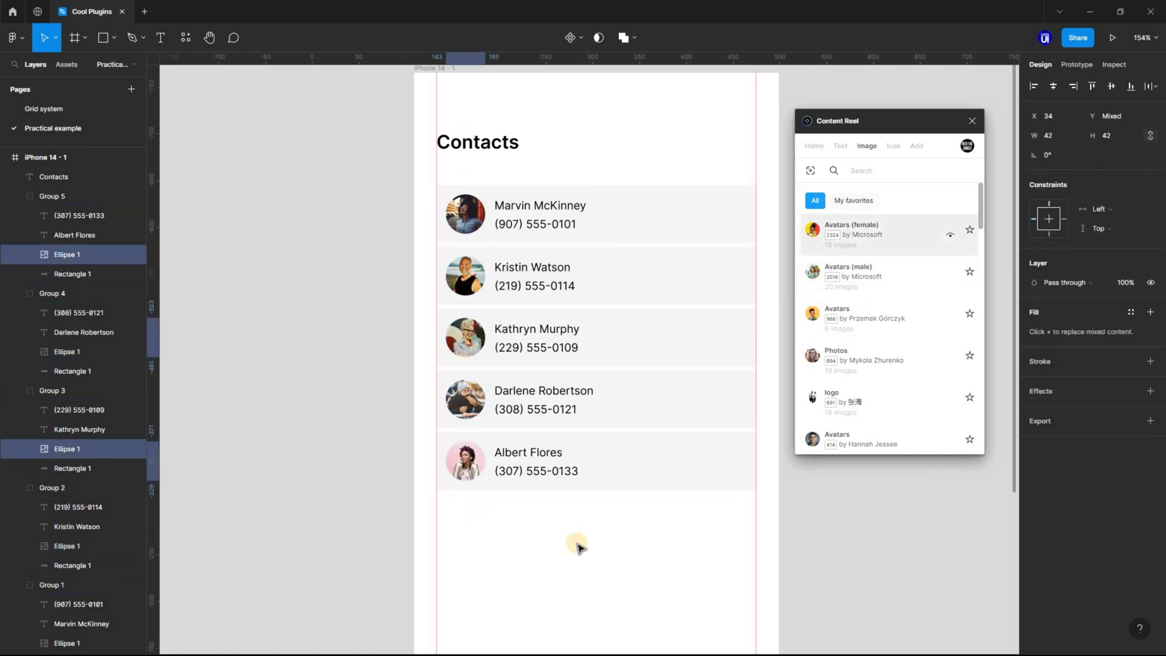
# Replace the fourth contact's name with another sample full name
pyautogui.doubleClick(534, 391)
pyautogui.click(822, 148)
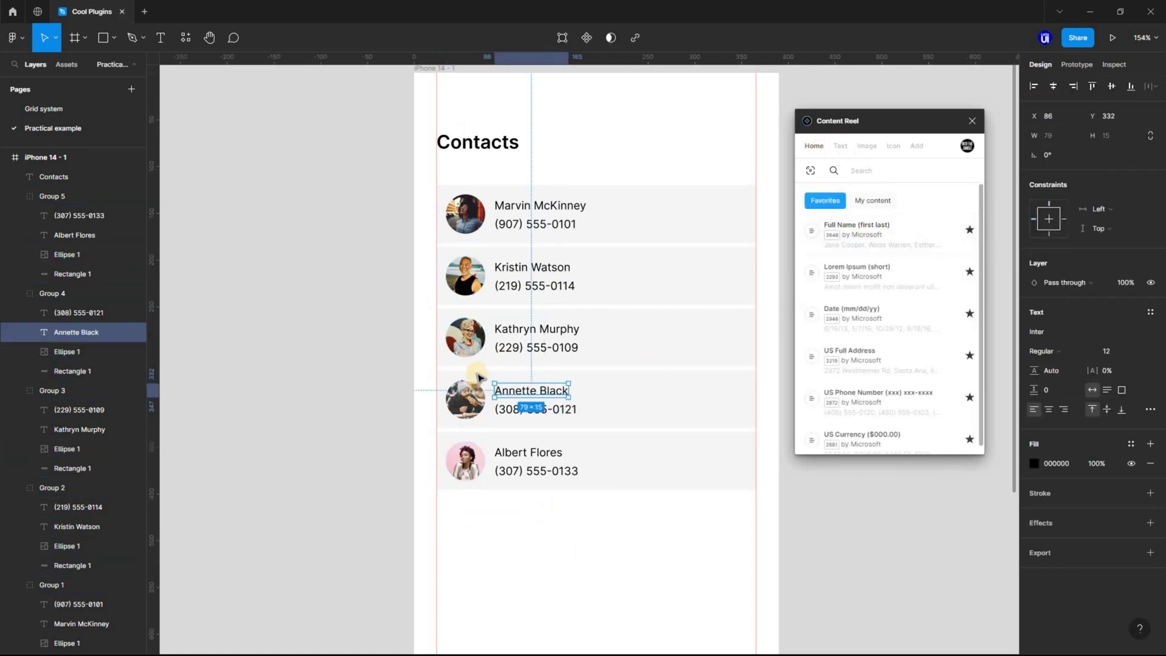
pyautogui.click(428, 379)
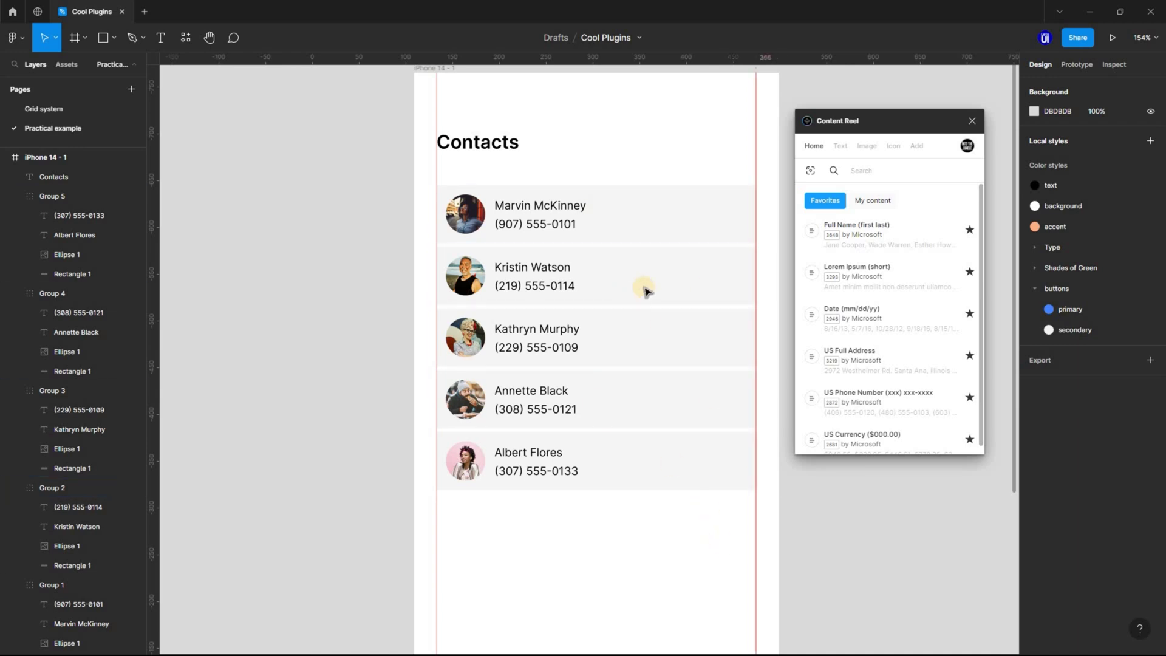
# Start a new text-based content collection in Content Reel's Add page
pyautogui.moveTo(510, 426); pyautogui.dragTo(510, 425)
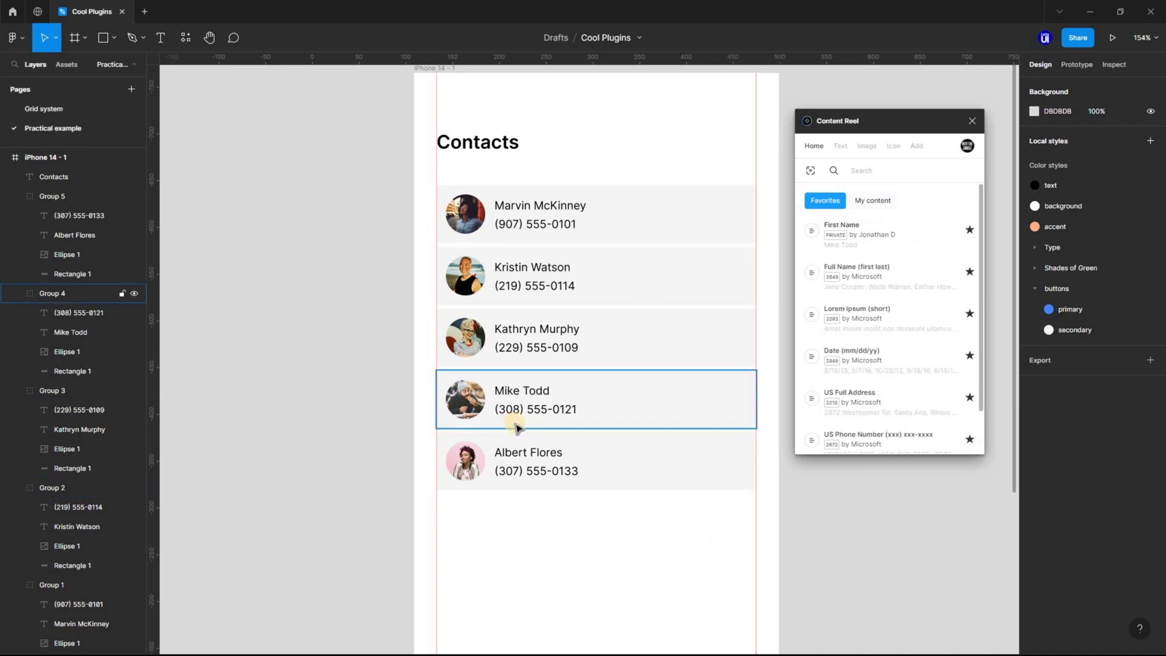
pyautogui.click(919, 147)
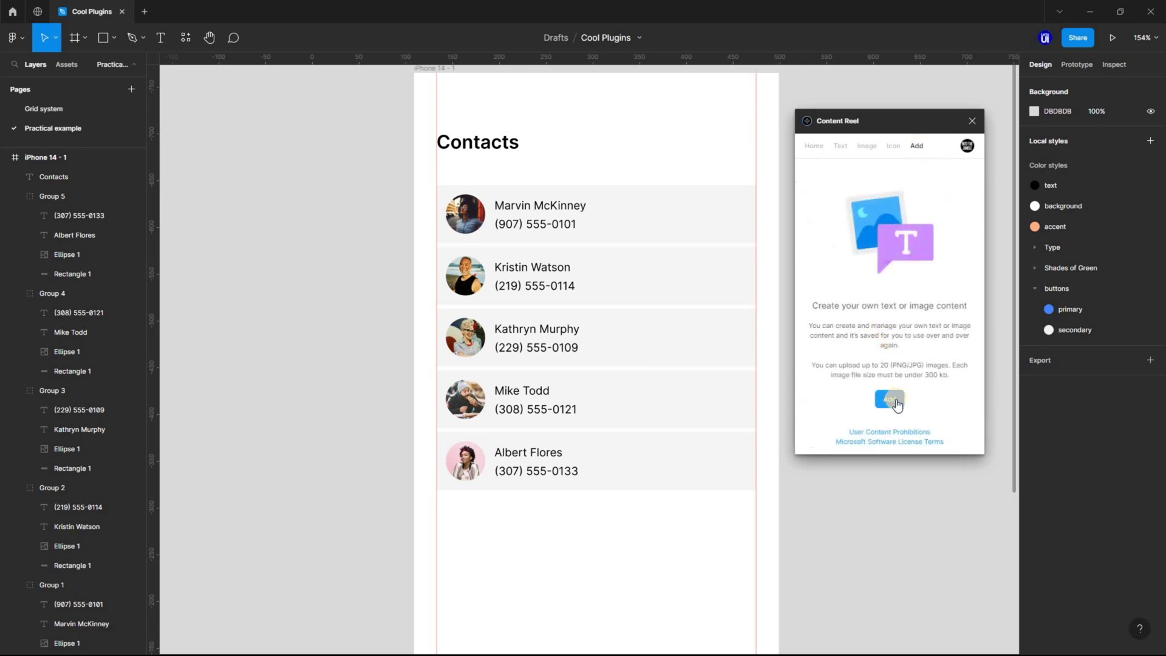
pyautogui.click(891, 398)
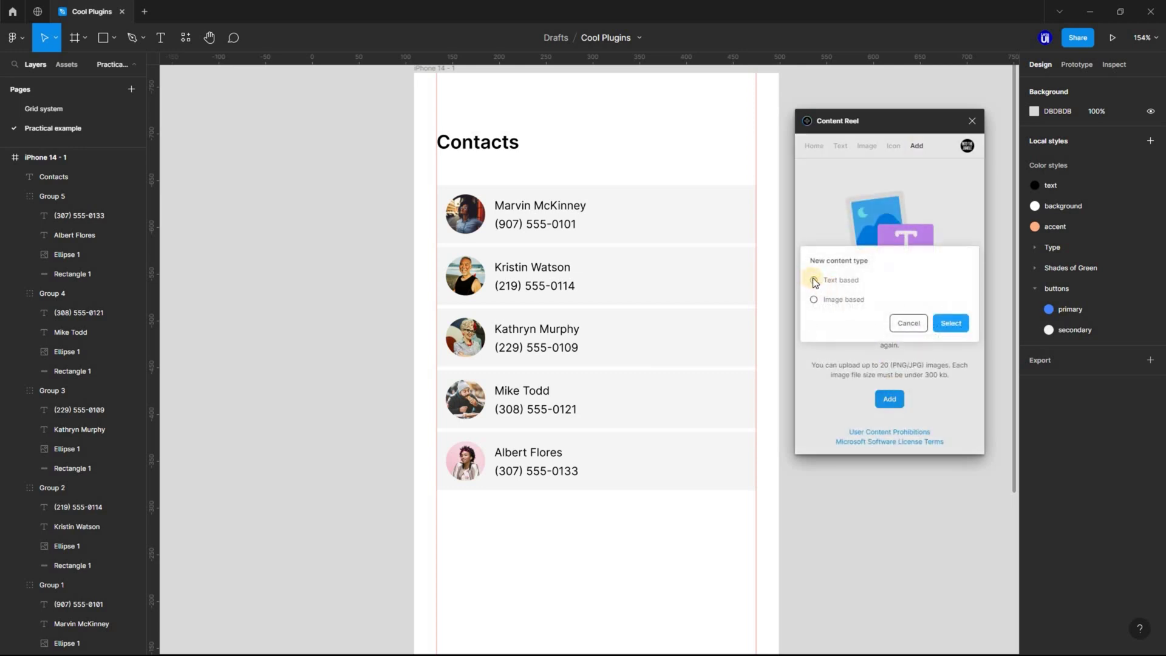
pyautogui.click(813, 280)
pyautogui.click(954, 328)
# Title the collection 'New name', make it Private, enter a contact name, and create it
pyautogui.click(882, 220)
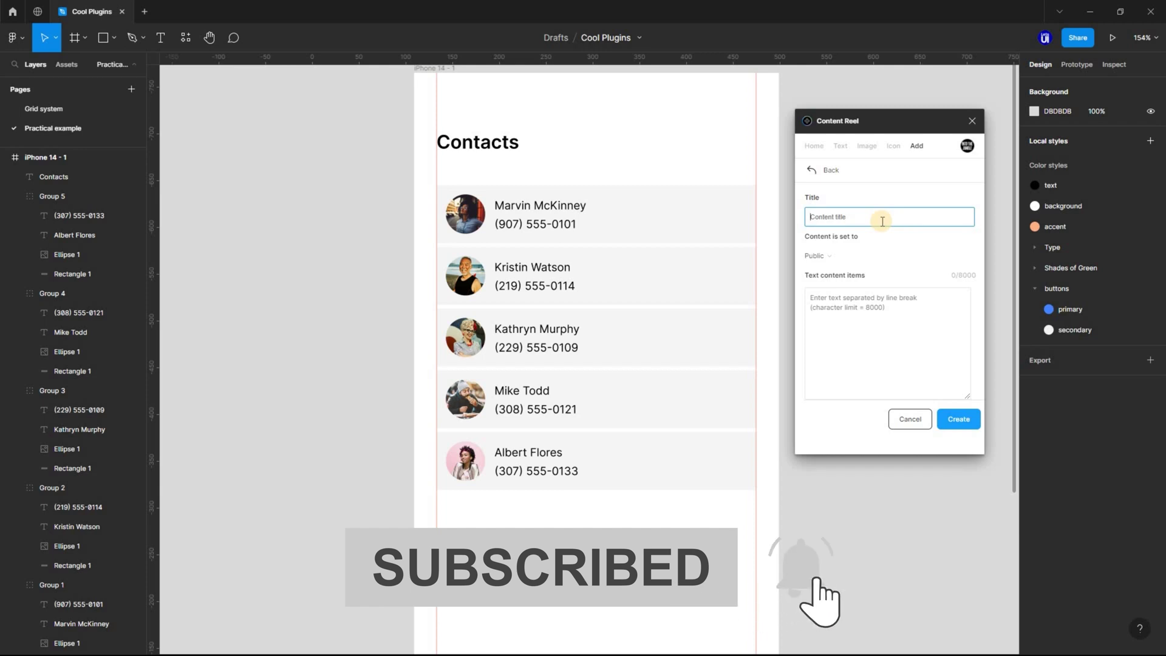
pyautogui.write('New')
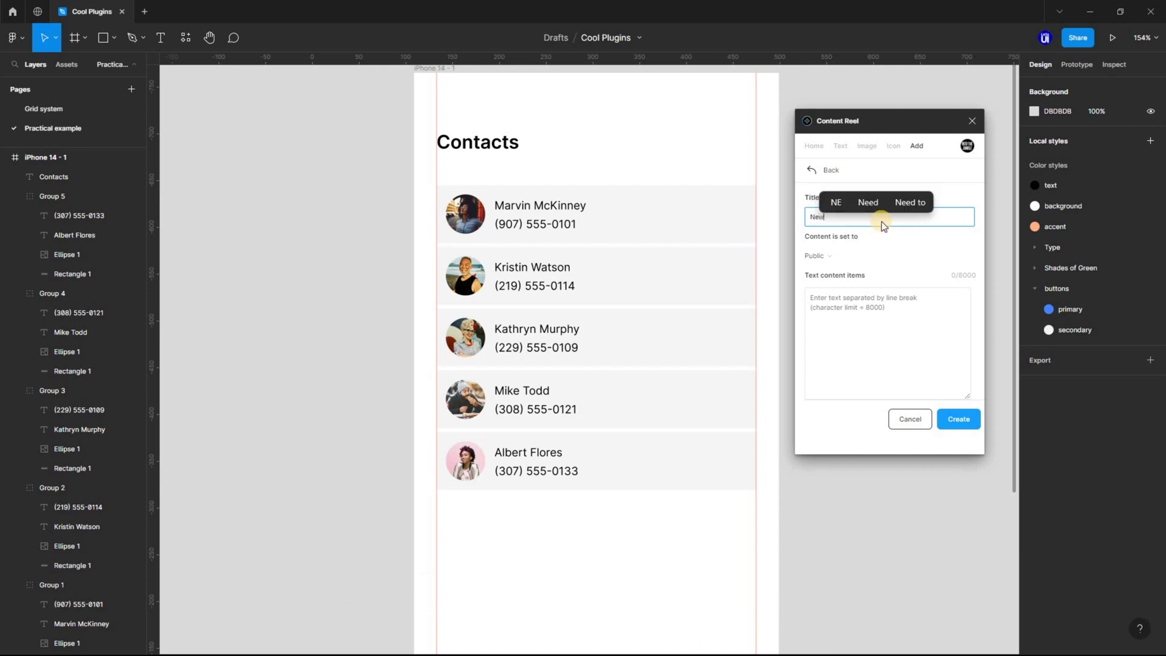
pyautogui.press('BackSpace')
pyautogui.press('BackSpace')
pyautogui.press('BackSpace')
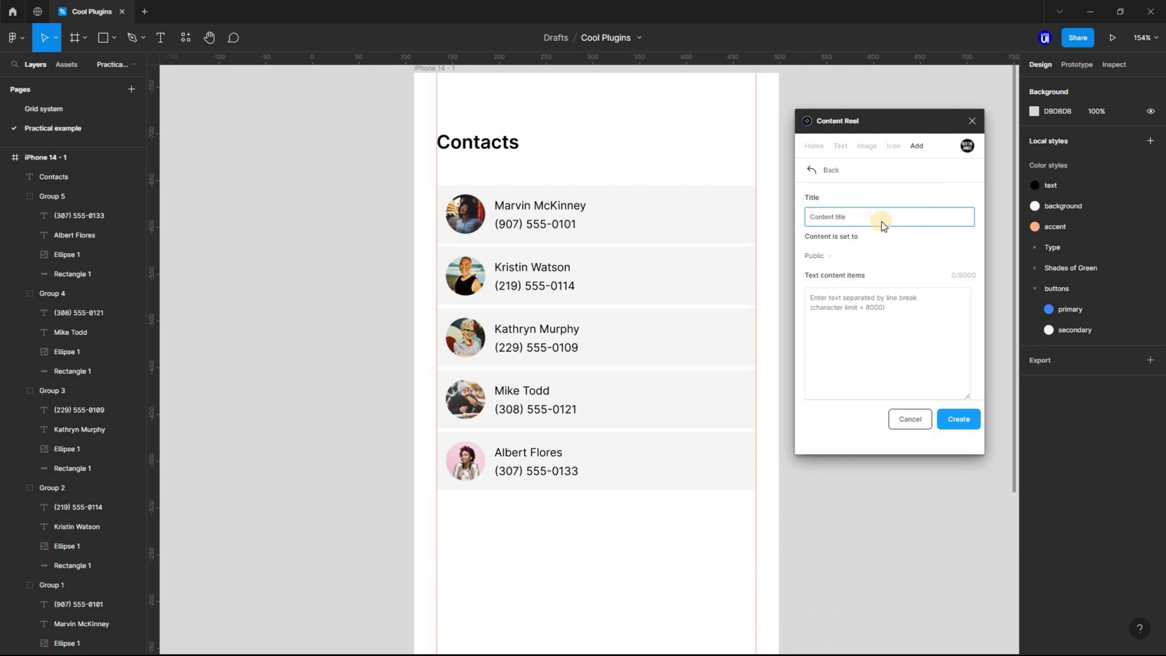
pyautogui.write('New name')
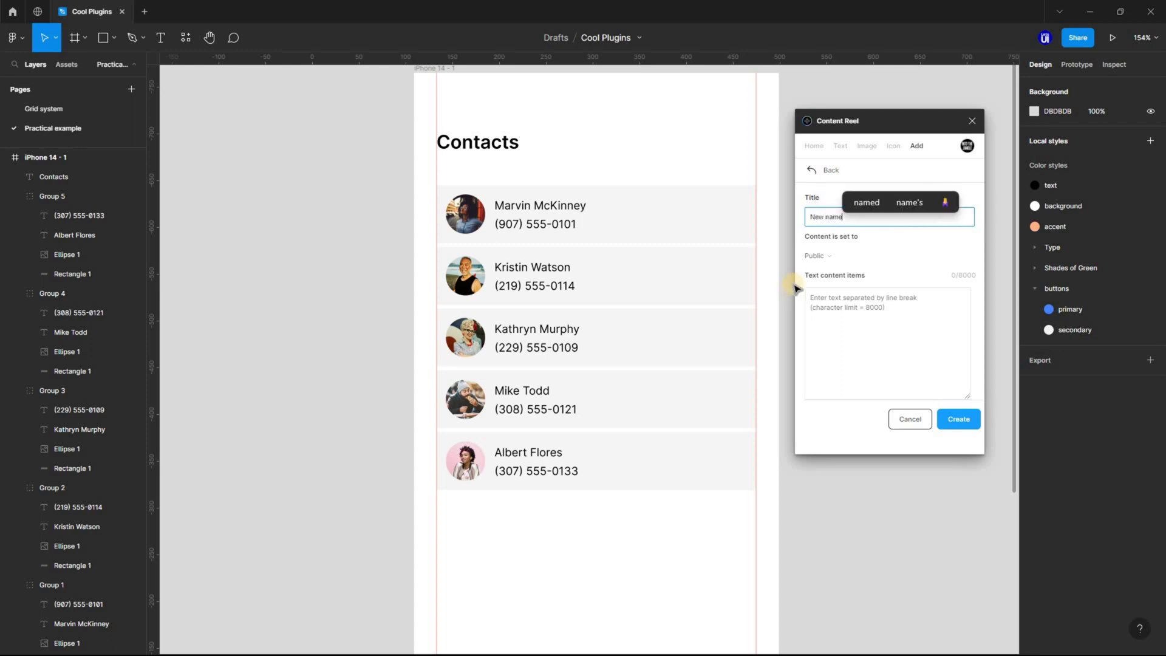
pyautogui.click(834, 258)
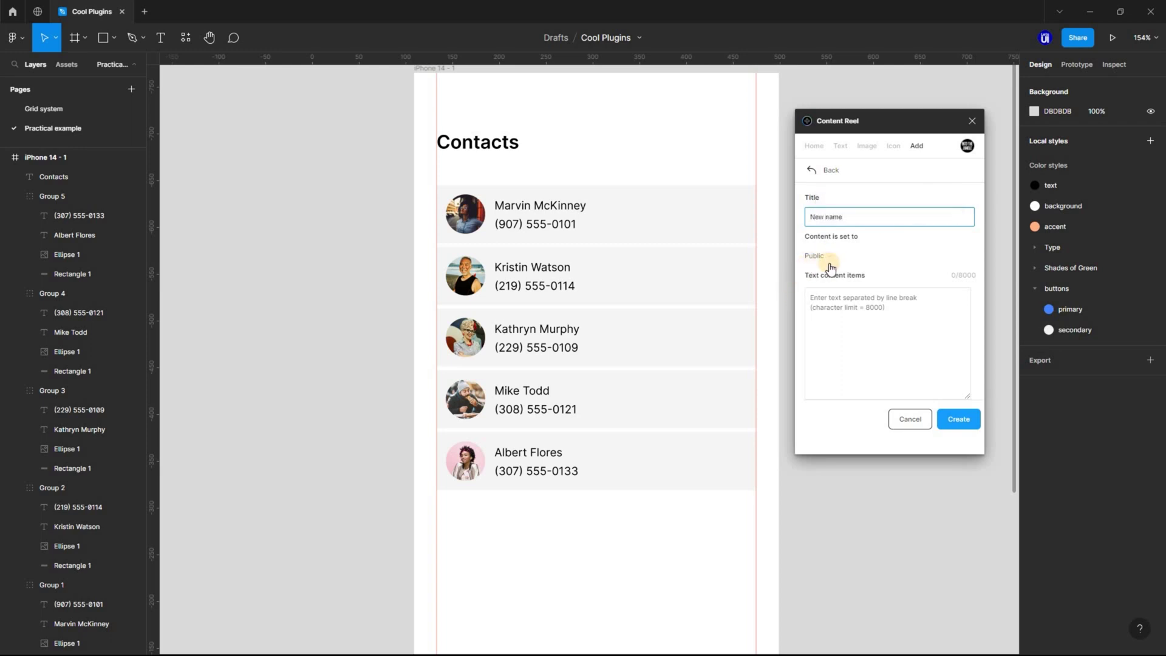
pyautogui.click(828, 303)
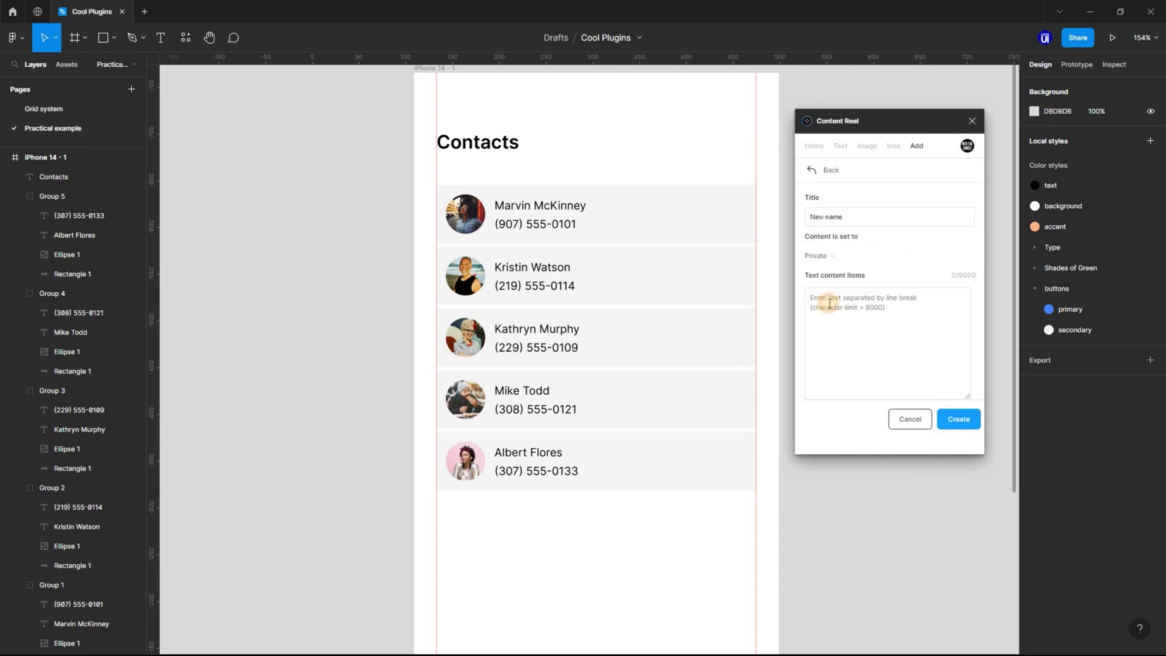
pyautogui.write('Ke')
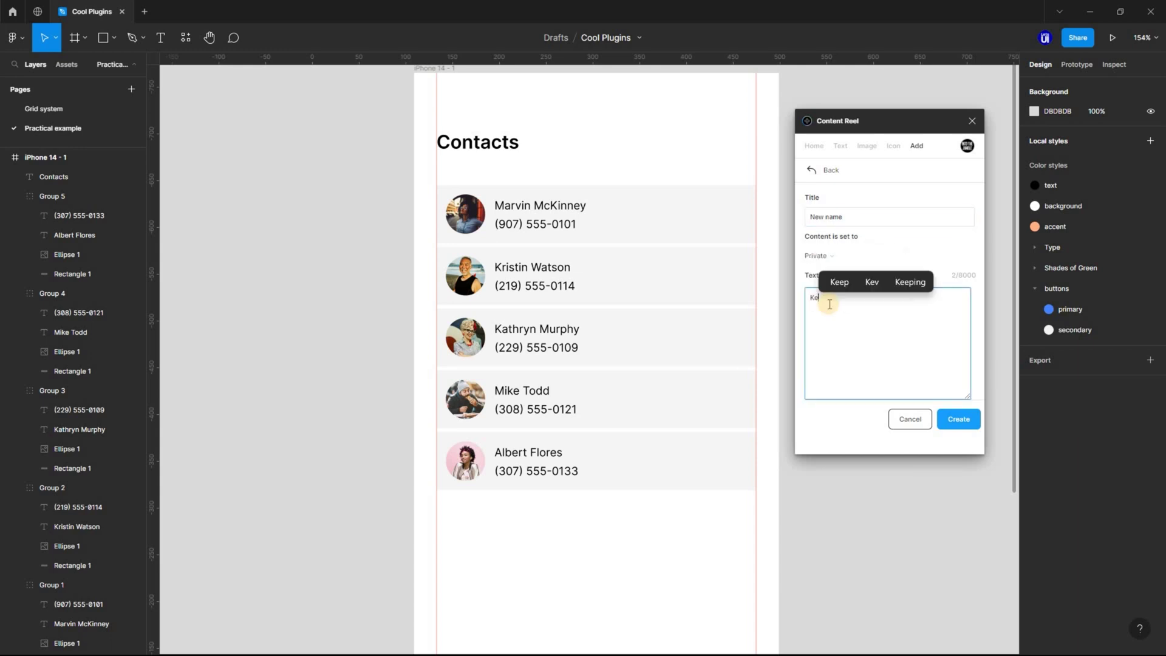
pyautogui.write('vin Hart')
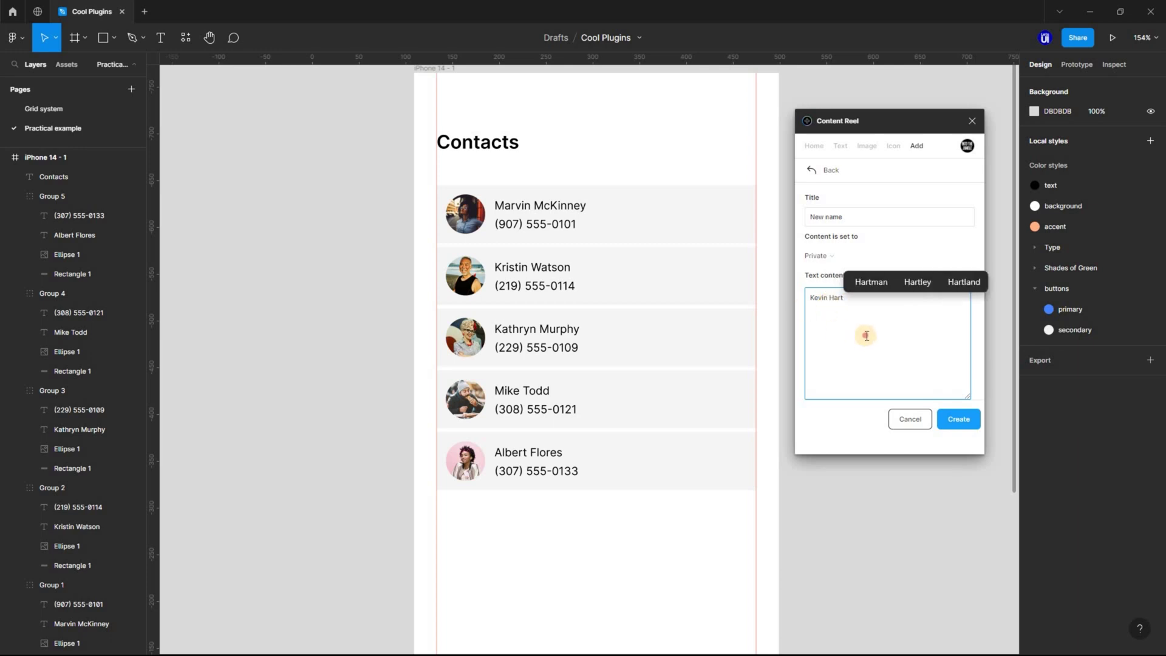
pyautogui.click(959, 420)
# Confirm the private content and fill the fourth contact's name from the New name item
pyautogui.click(933, 345)
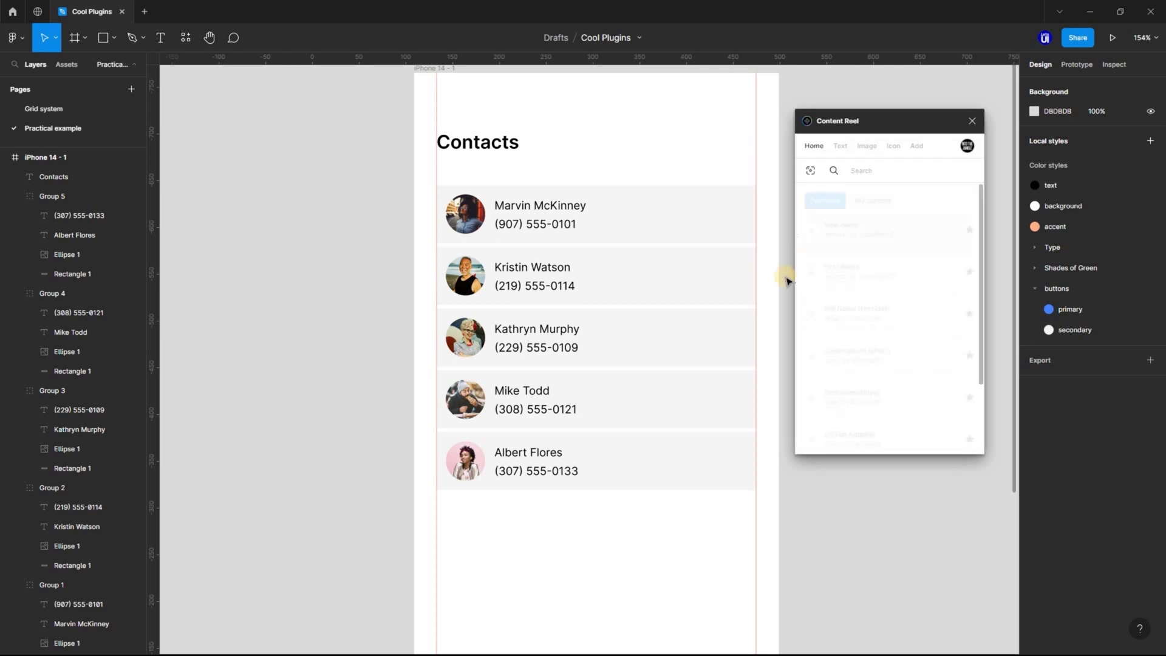
pyautogui.doubleClick(514, 396)
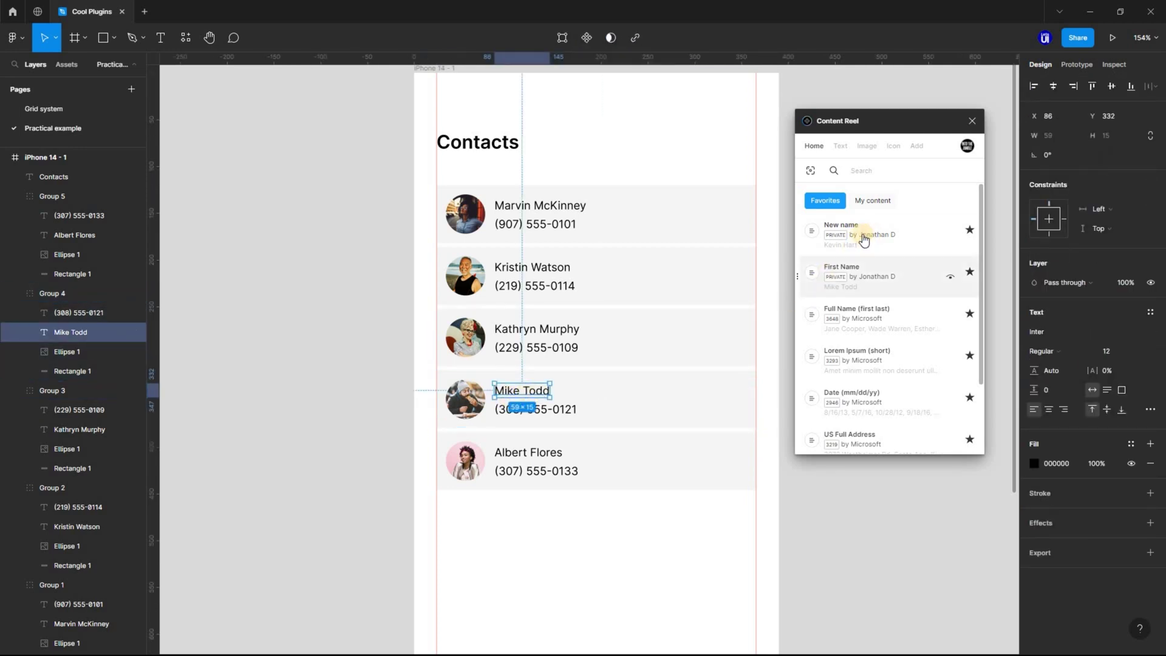
pyautogui.moveTo(773, 297); pyautogui.dragTo(536, 393)
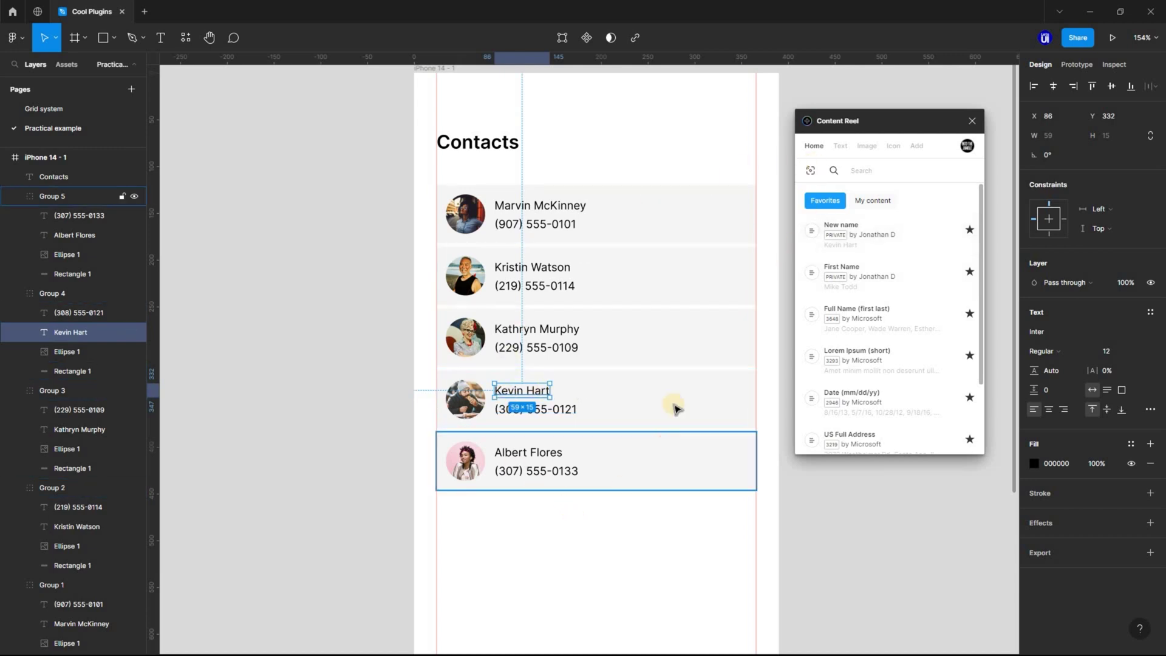
pyautogui.click(596, 149)
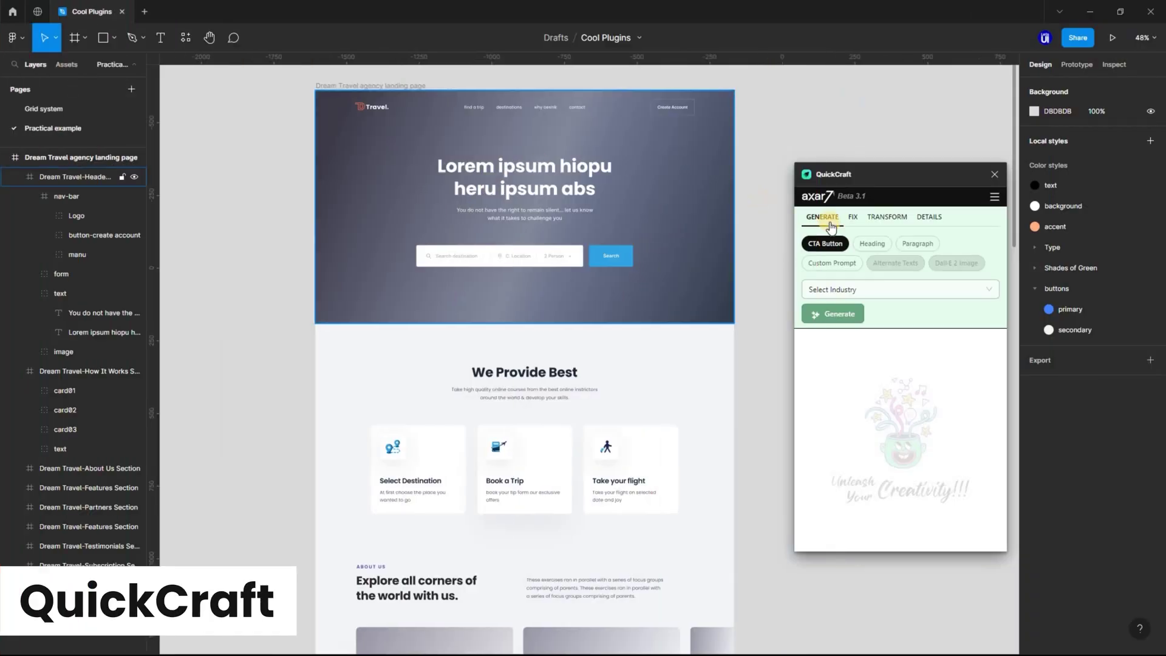
pyautogui.press('Escape')
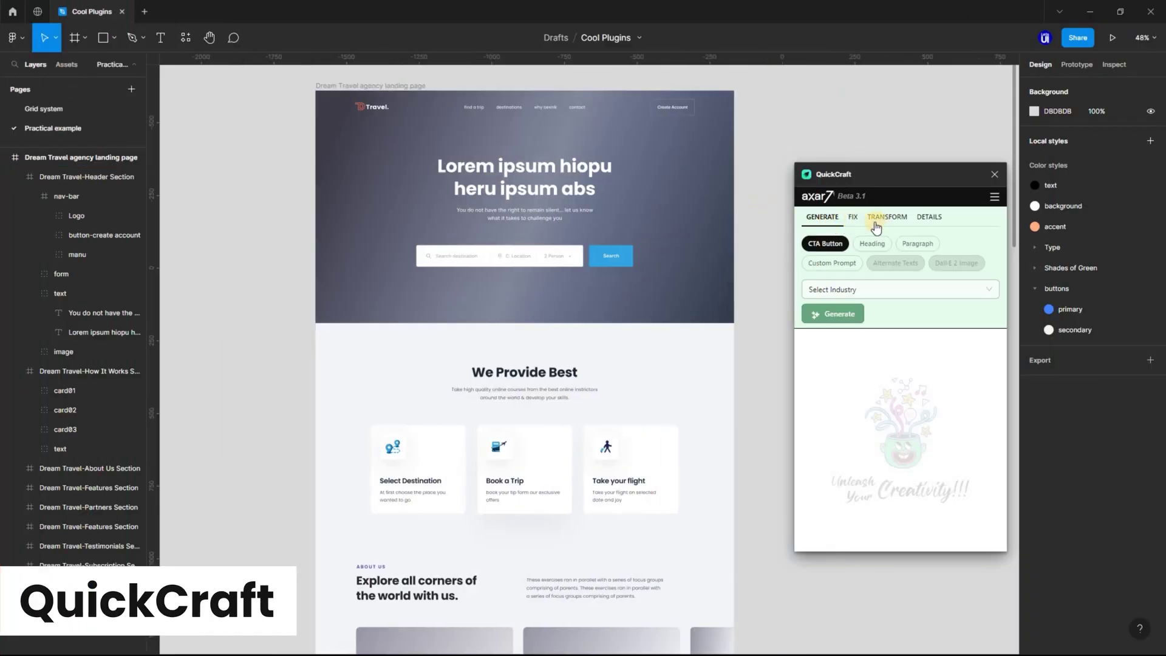
pyautogui.click(862, 220)
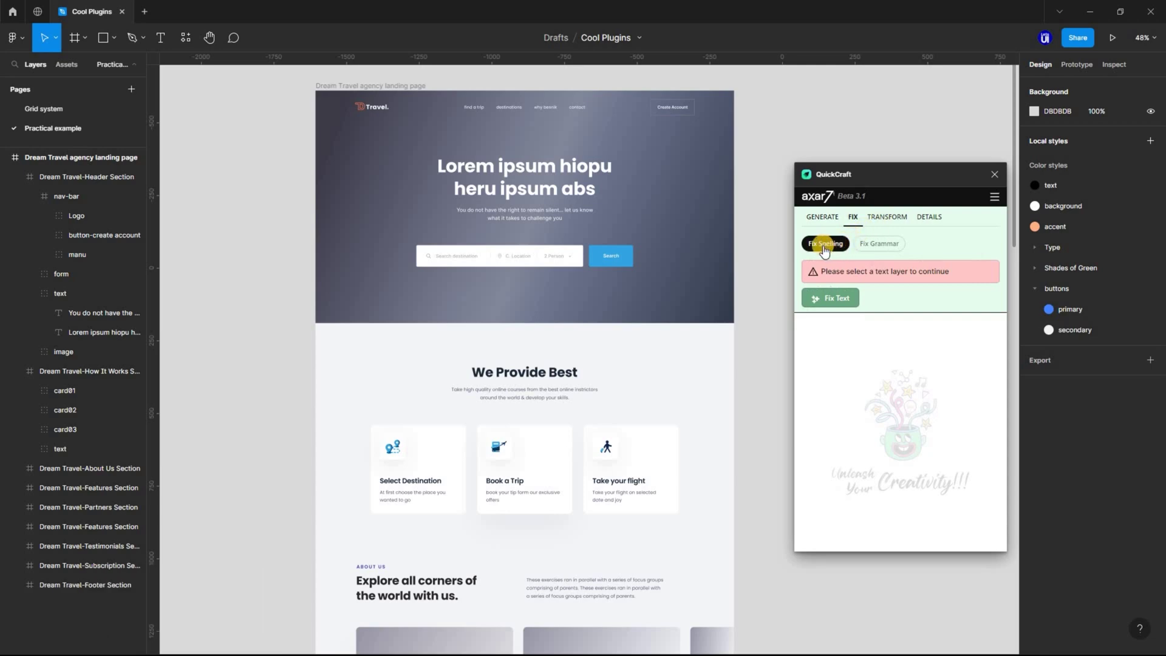
pyautogui.click(893, 223)
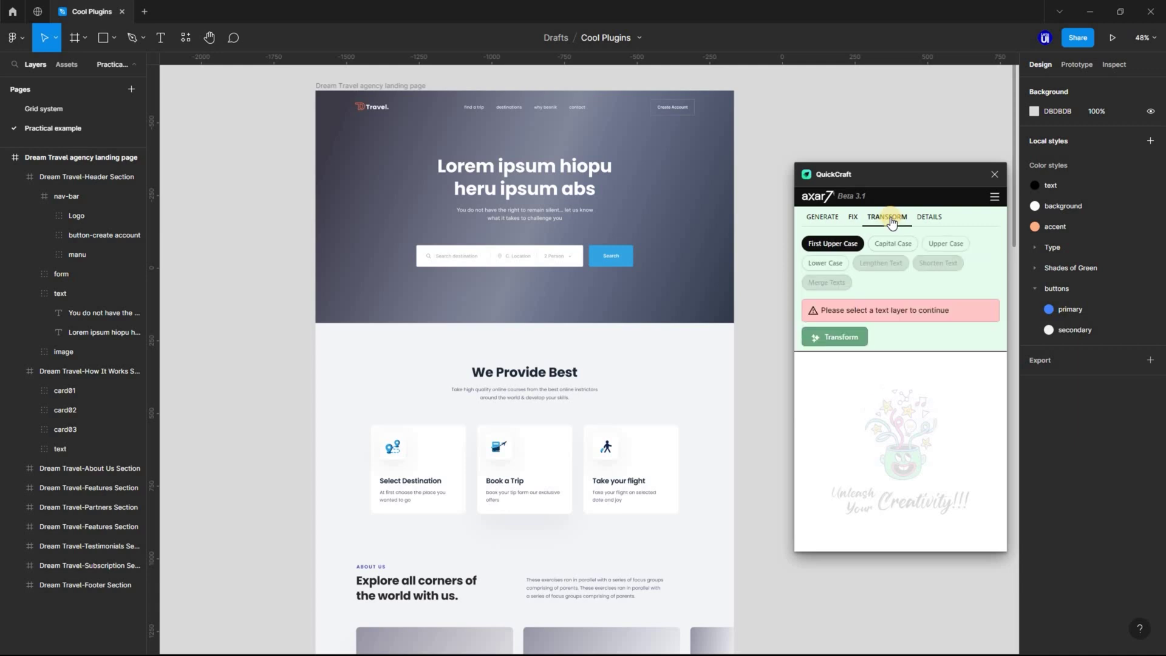
pyautogui.click(926, 220)
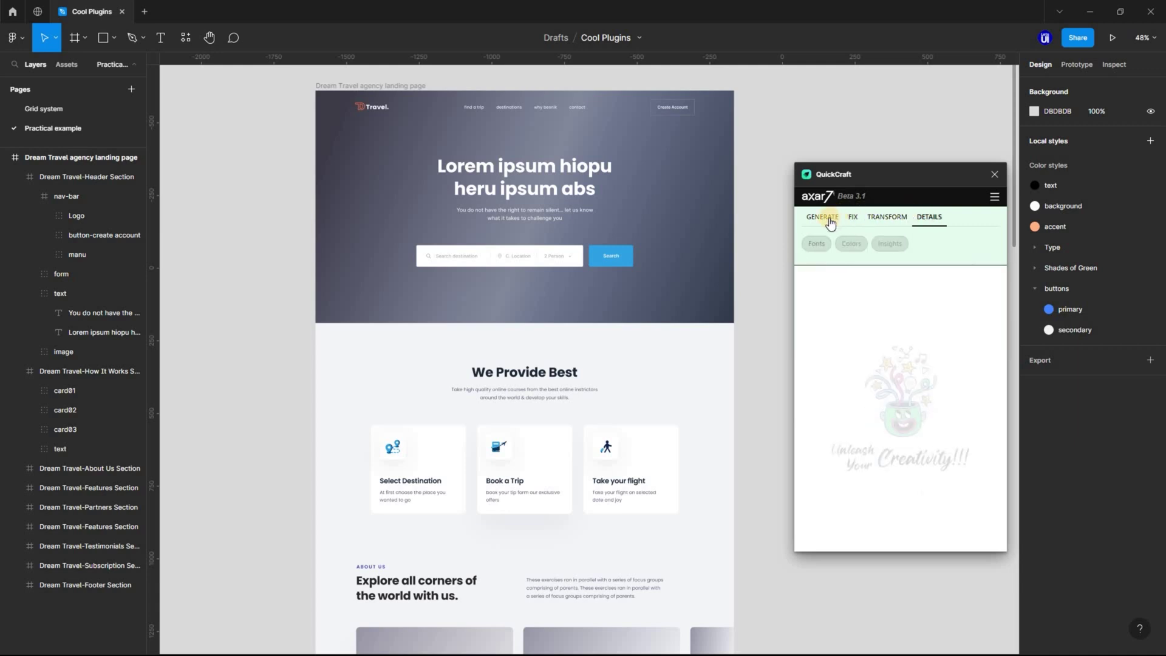
pyautogui.click(887, 218)
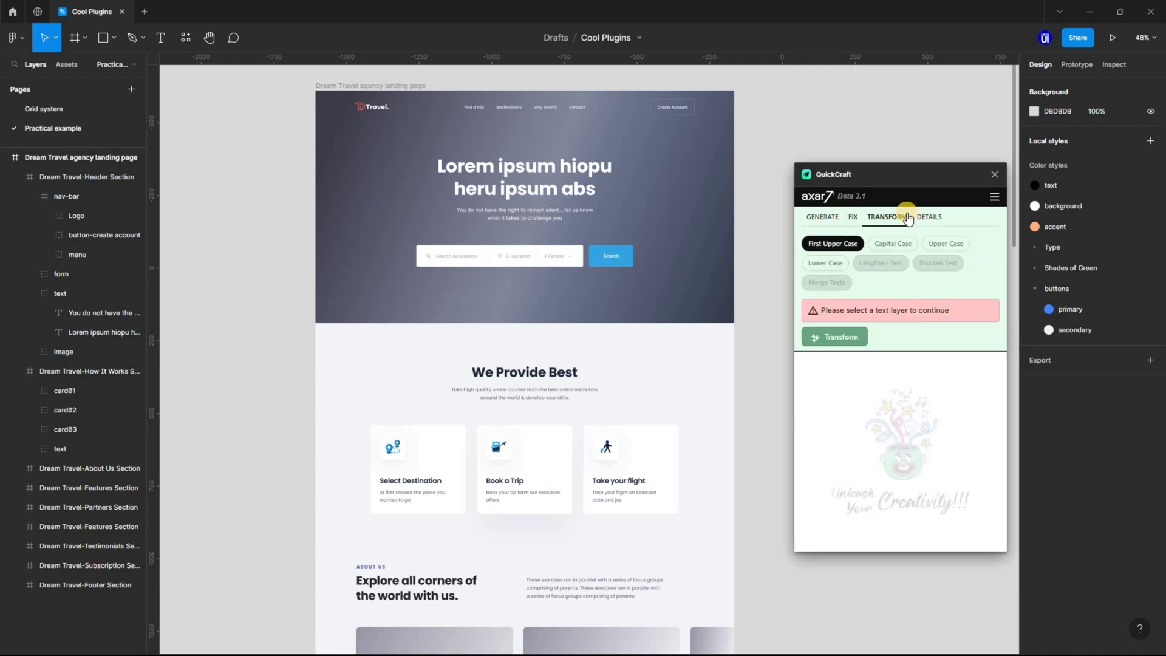
pyautogui.click(911, 218)
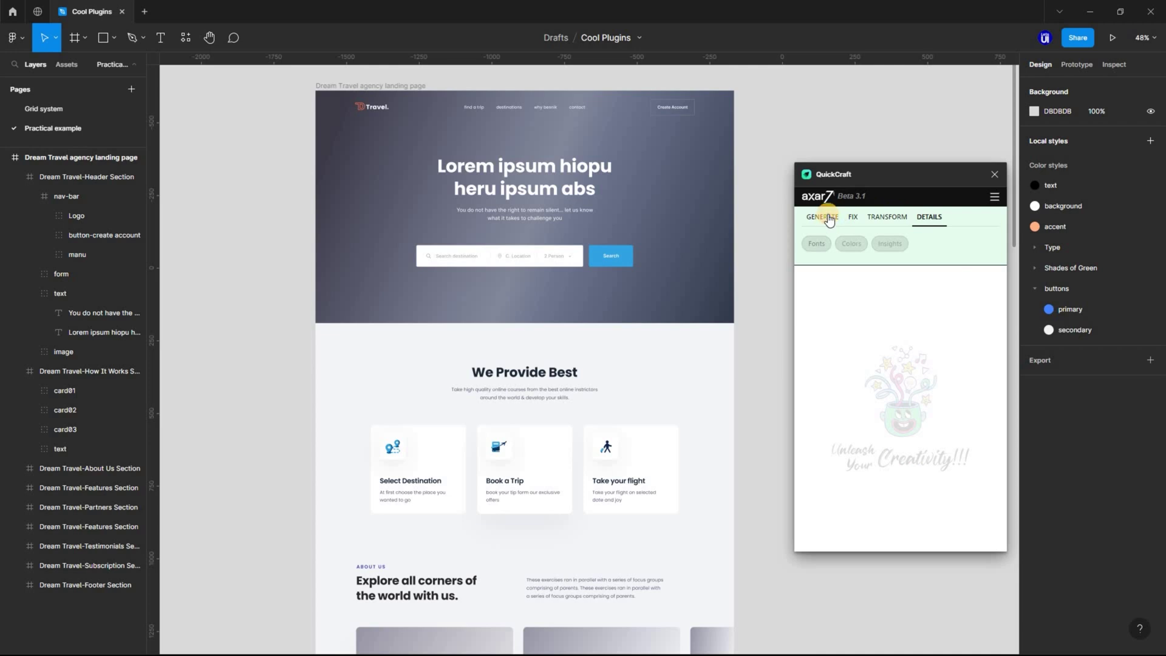
pyautogui.click(828, 218)
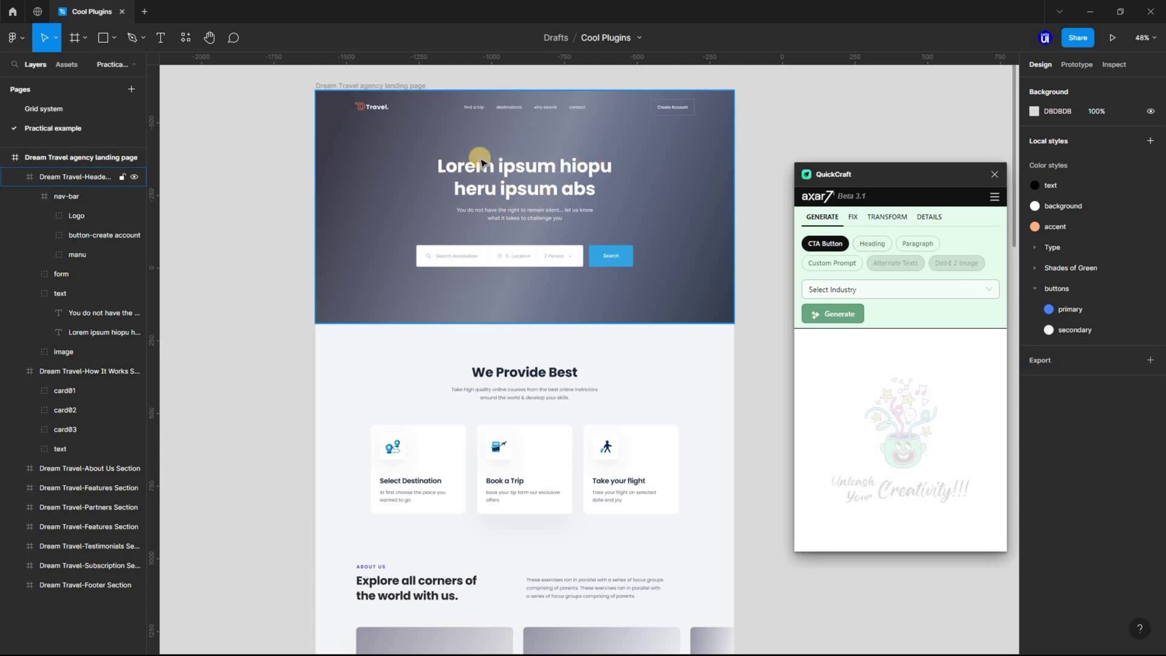
# Set QuickCraft's Heading generator to the Airlines industry with product name 'Traveling'
pyautogui.click(610, 181)
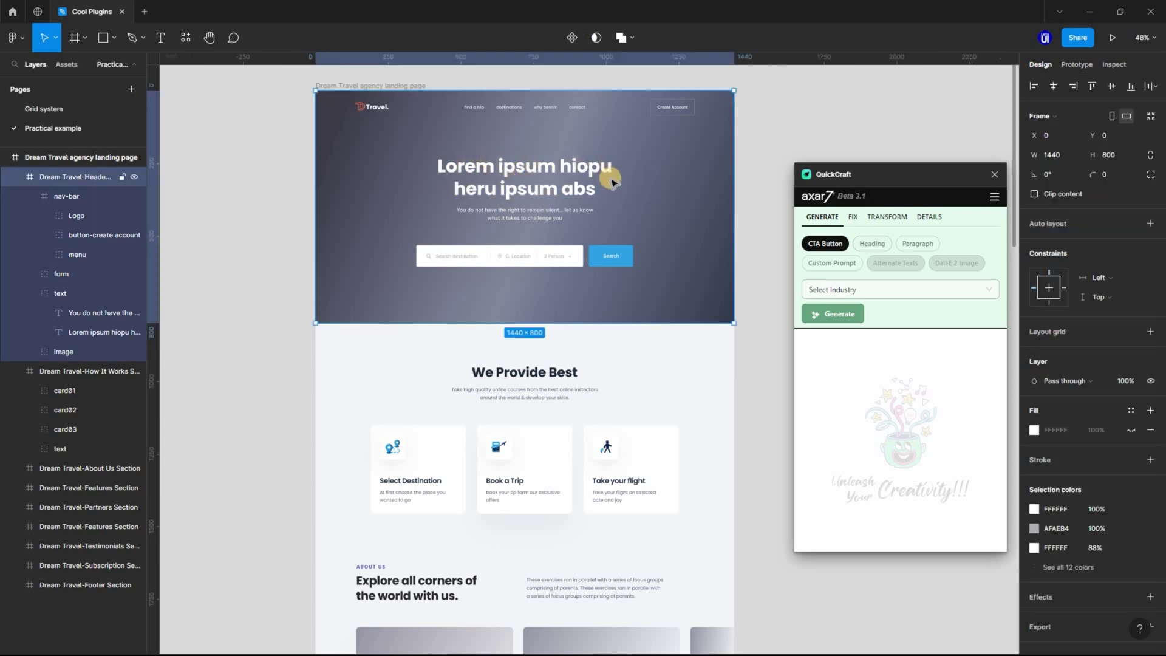
pyautogui.scroll(-1, 701, 229)
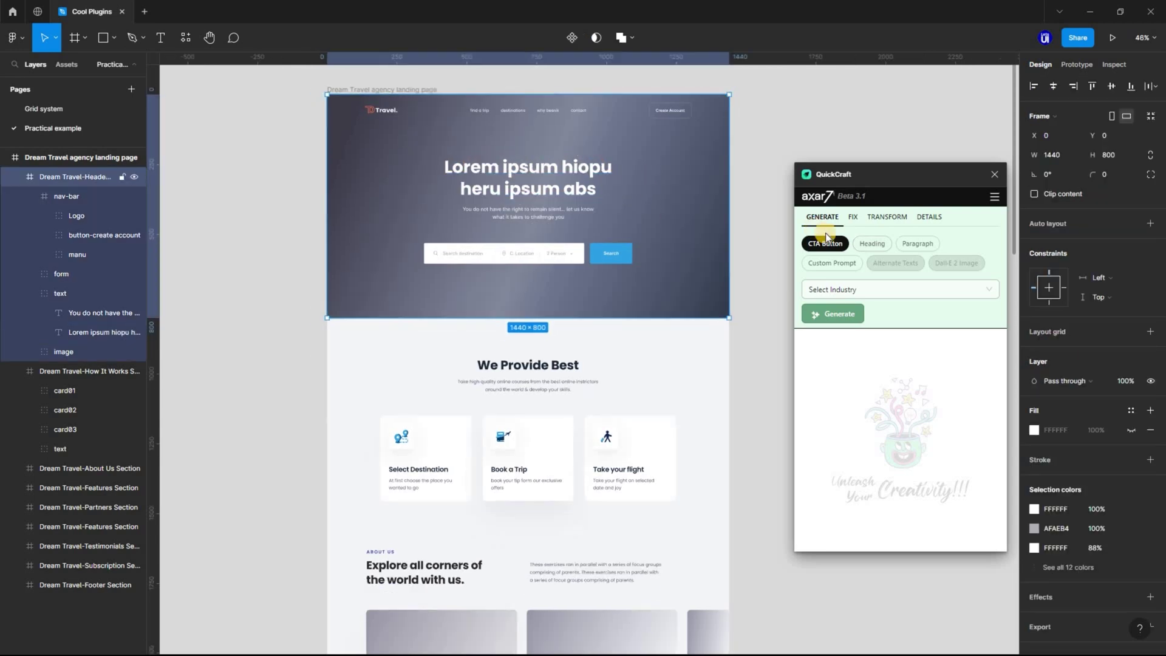
pyautogui.click(880, 250)
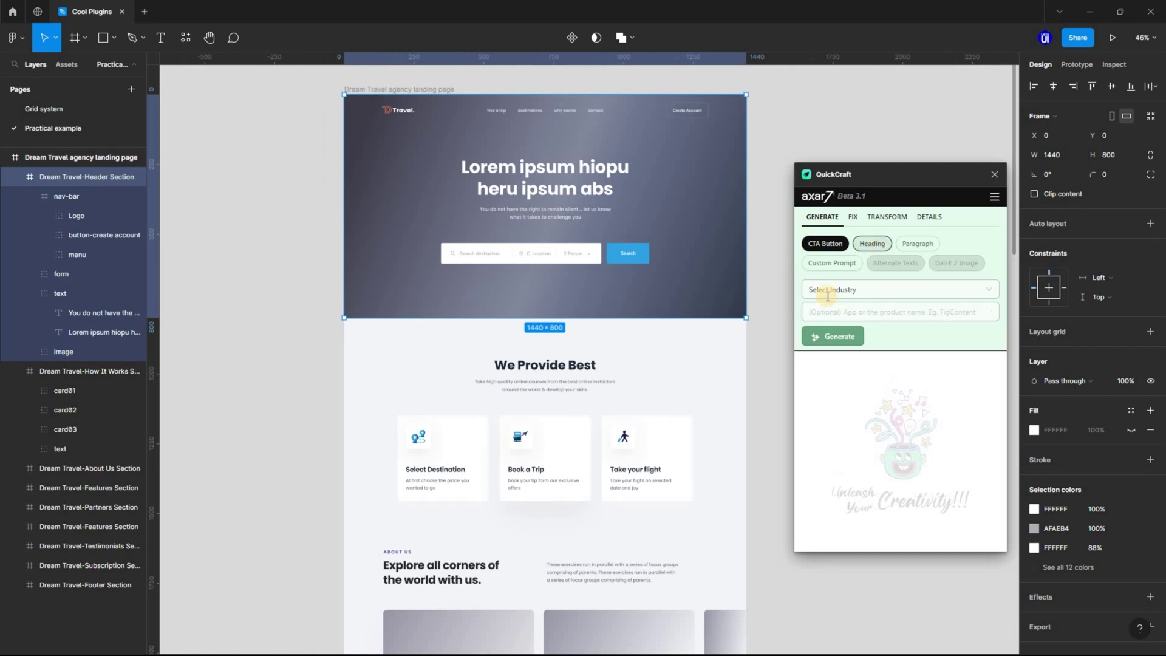
pyautogui.click(860, 289)
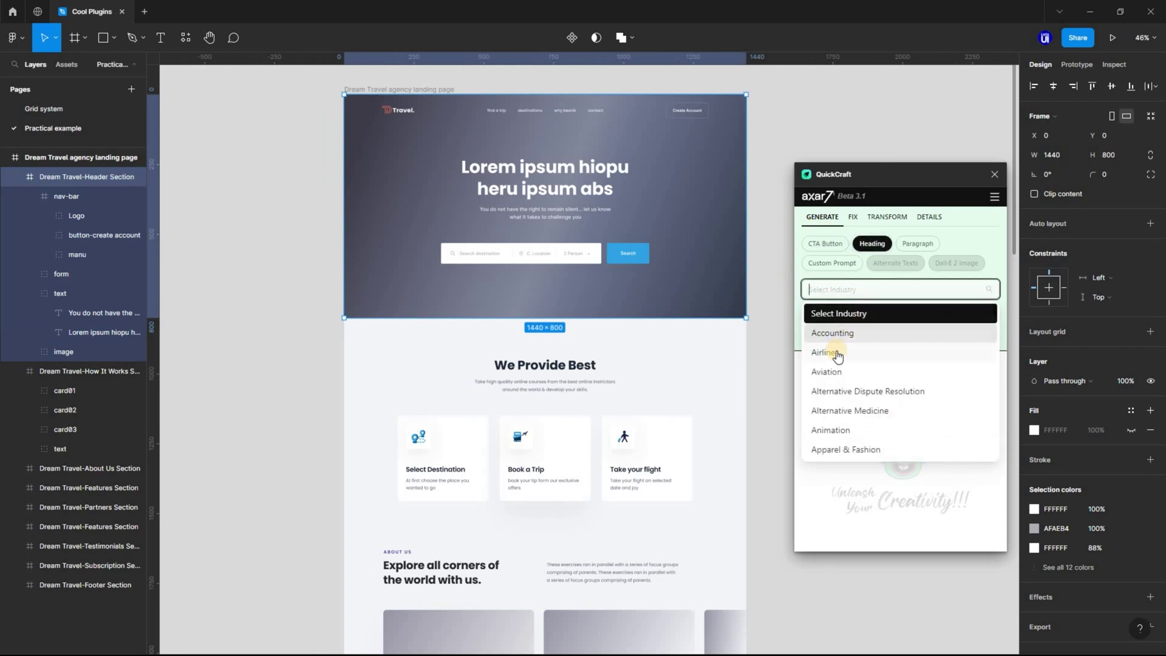
pyautogui.click(837, 352)
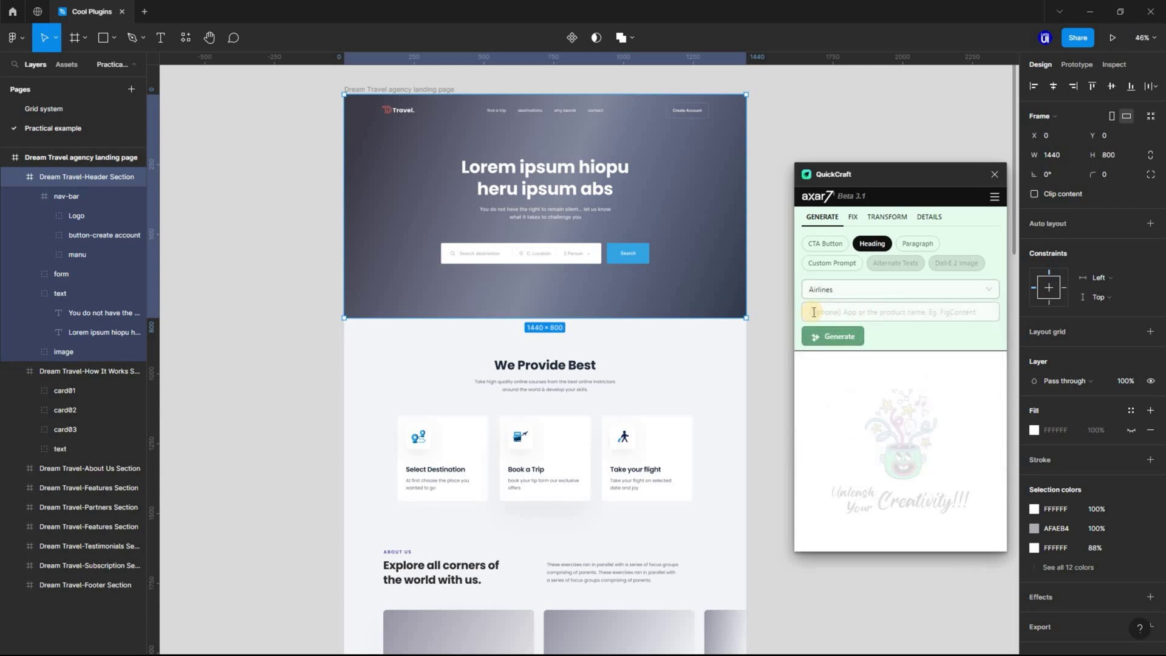
pyautogui.click(832, 314)
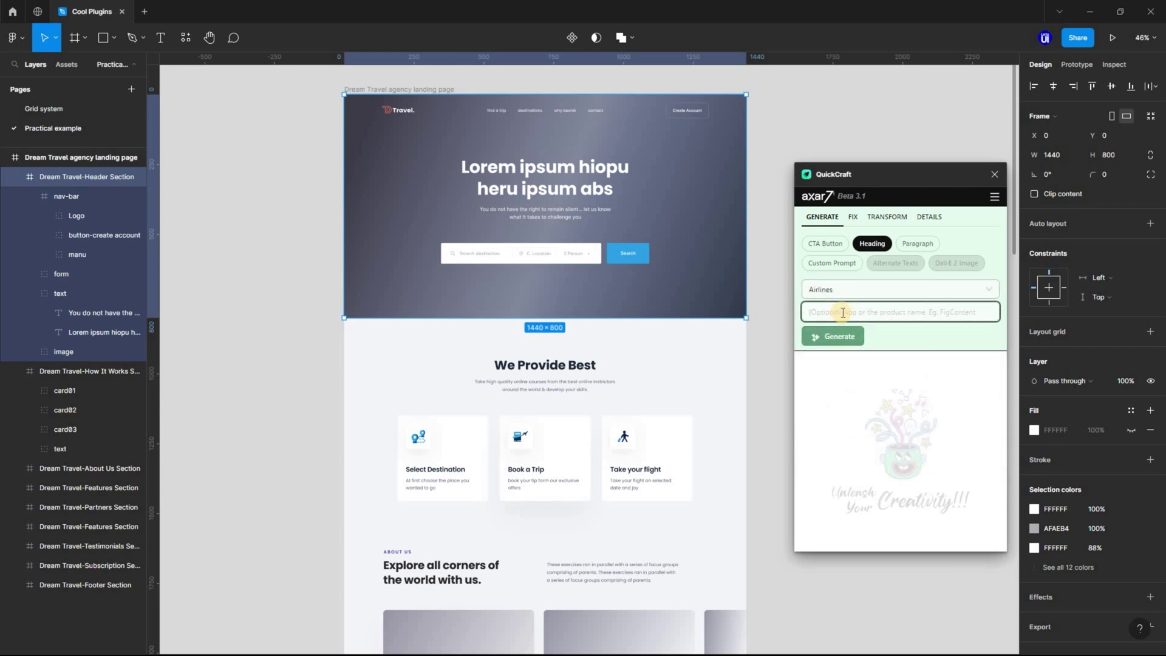
pyautogui.write('Travel')
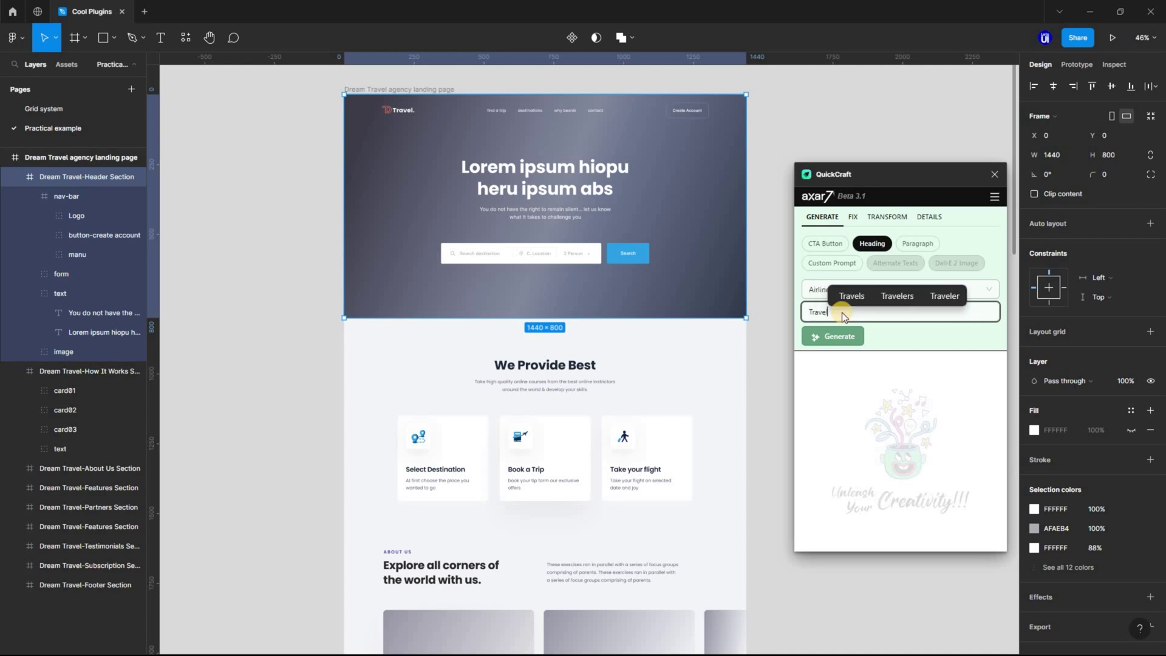
pyautogui.write('ing')
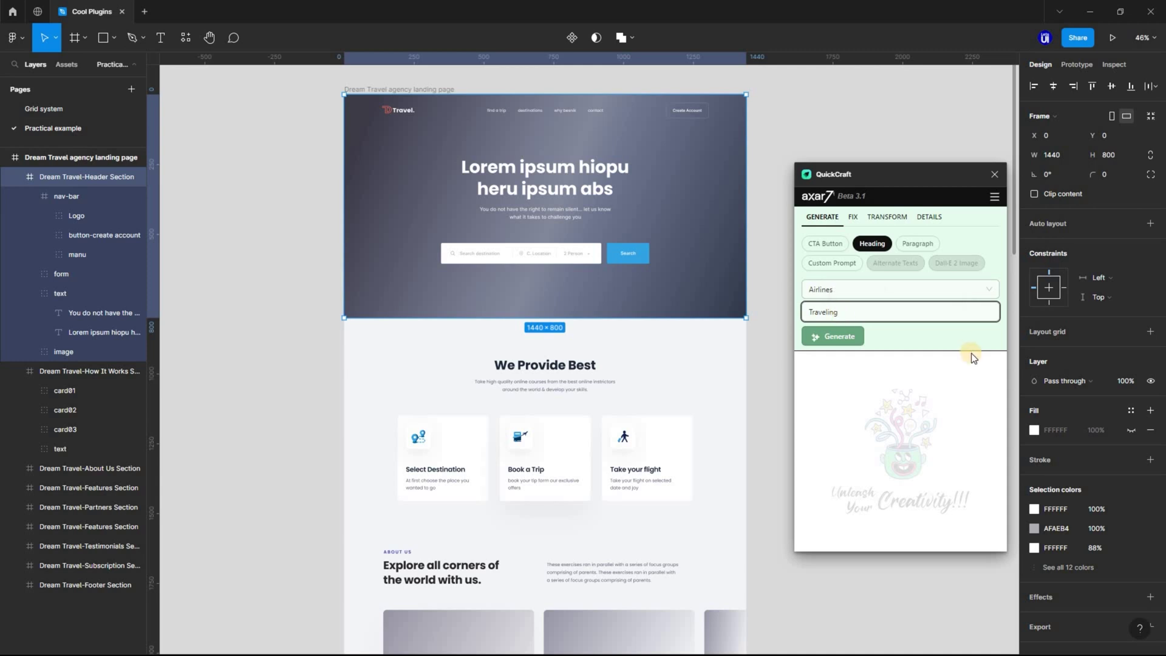
# Generate headings and paste 'Explore the World with Traveling Airlines' over the Lorem hero heading
pyautogui.click(855, 344)
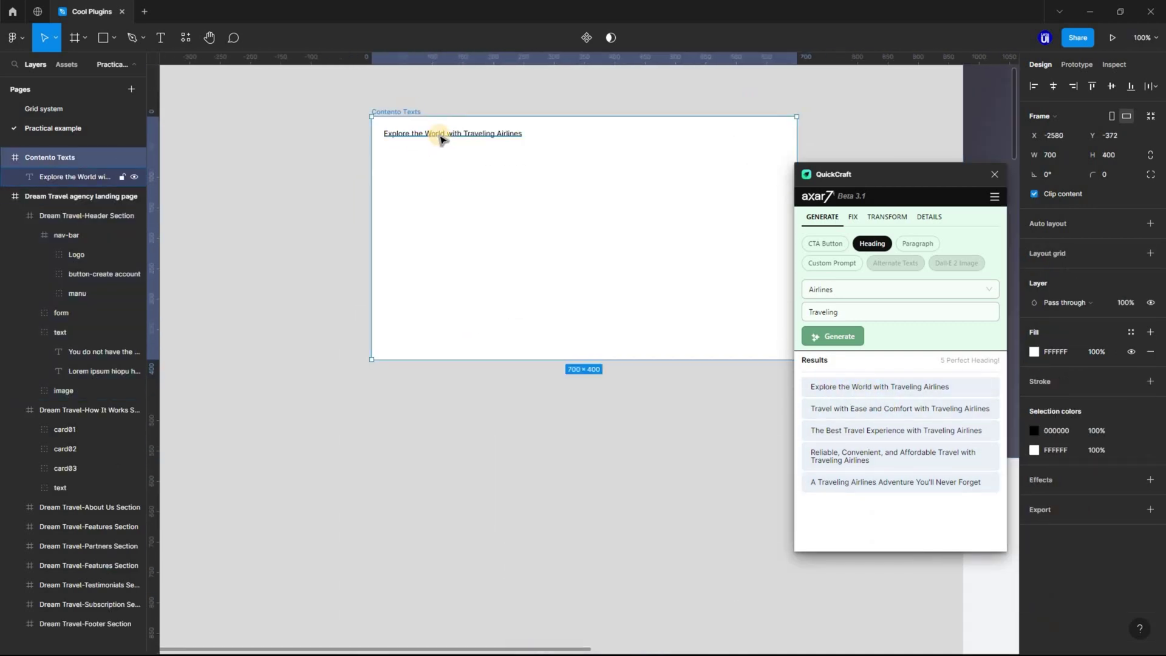
pyautogui.doubleClick(501, 133)
pyautogui.hotkey('ctrl', 'c')
pyautogui.rightClick(501, 134)
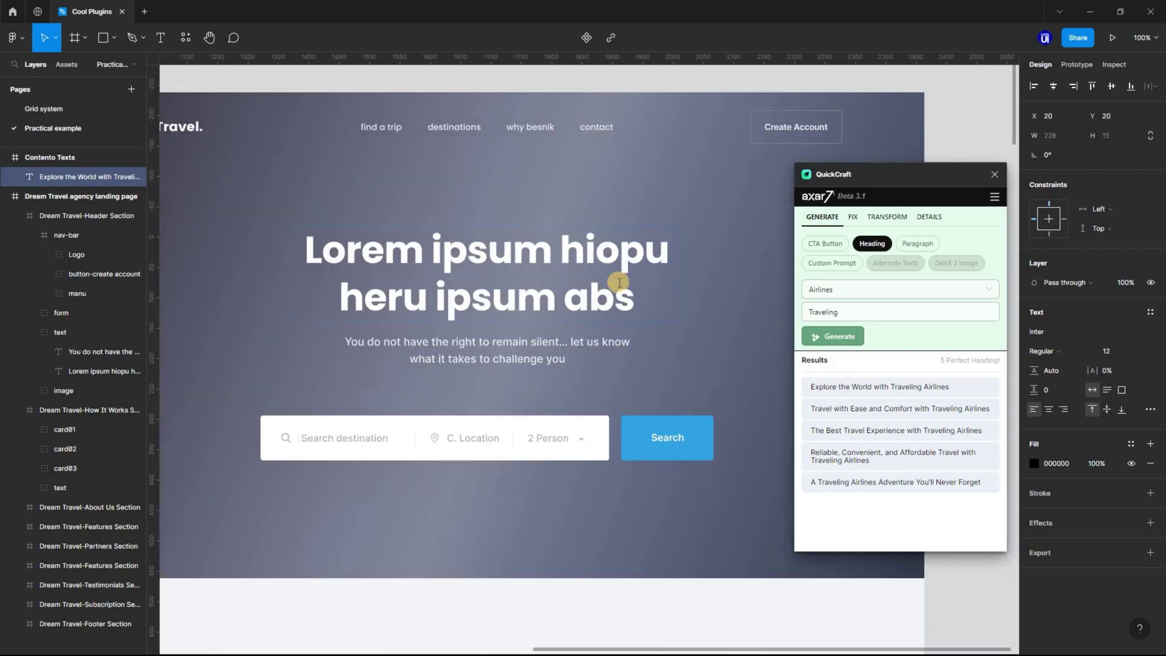
pyautogui.doubleClick(342, 249)
pyautogui.hotkey('ctrl', 'a')
pyautogui.rightClick(392, 257)
pyautogui.click(432, 278)
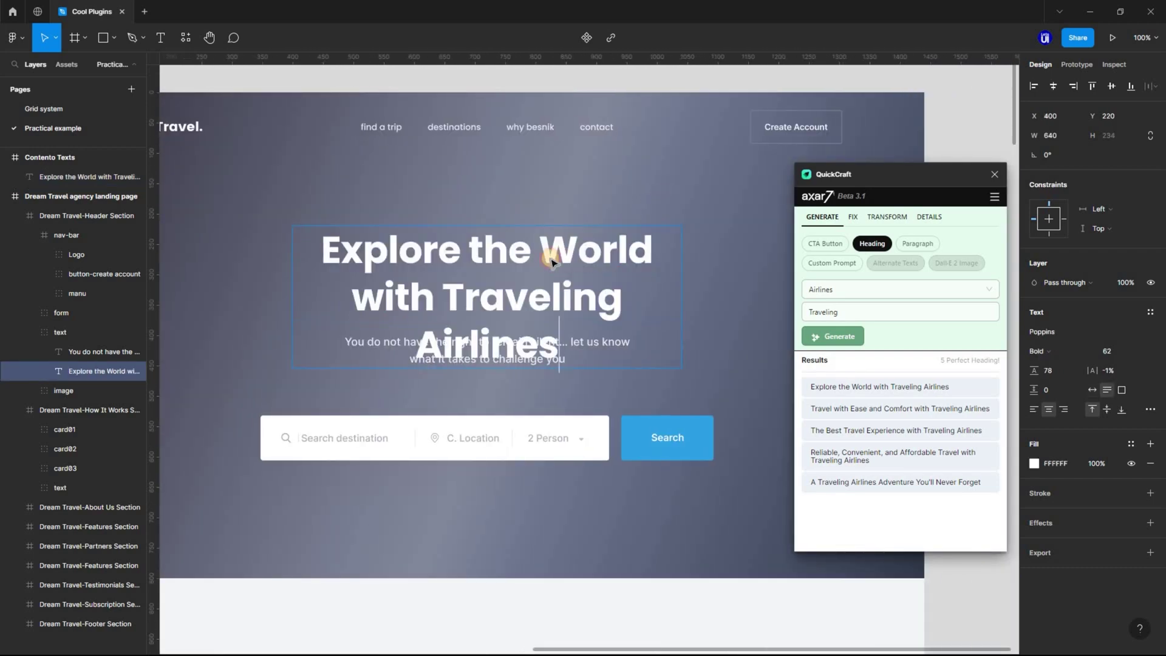
pyautogui.press('Escape')
pyautogui.click(918, 244)
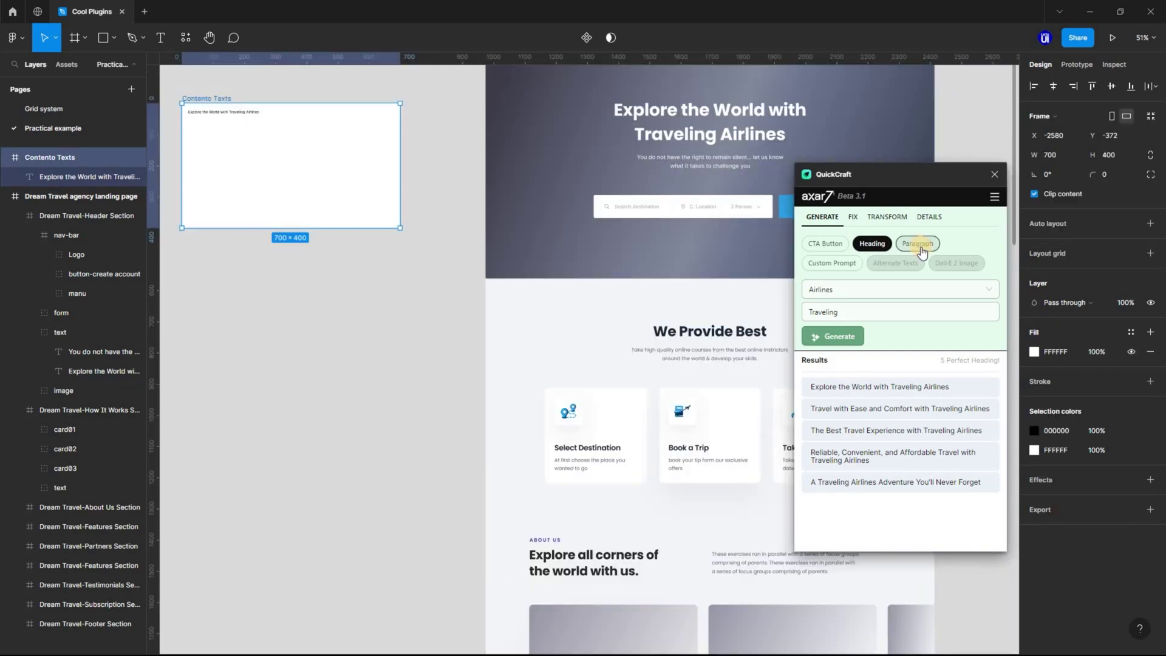
# Generate a 50-word Airlines paragraph for 'traveling' and drop it into the Contento Texts frame
pyautogui.click(856, 290)
pyautogui.click(843, 355)
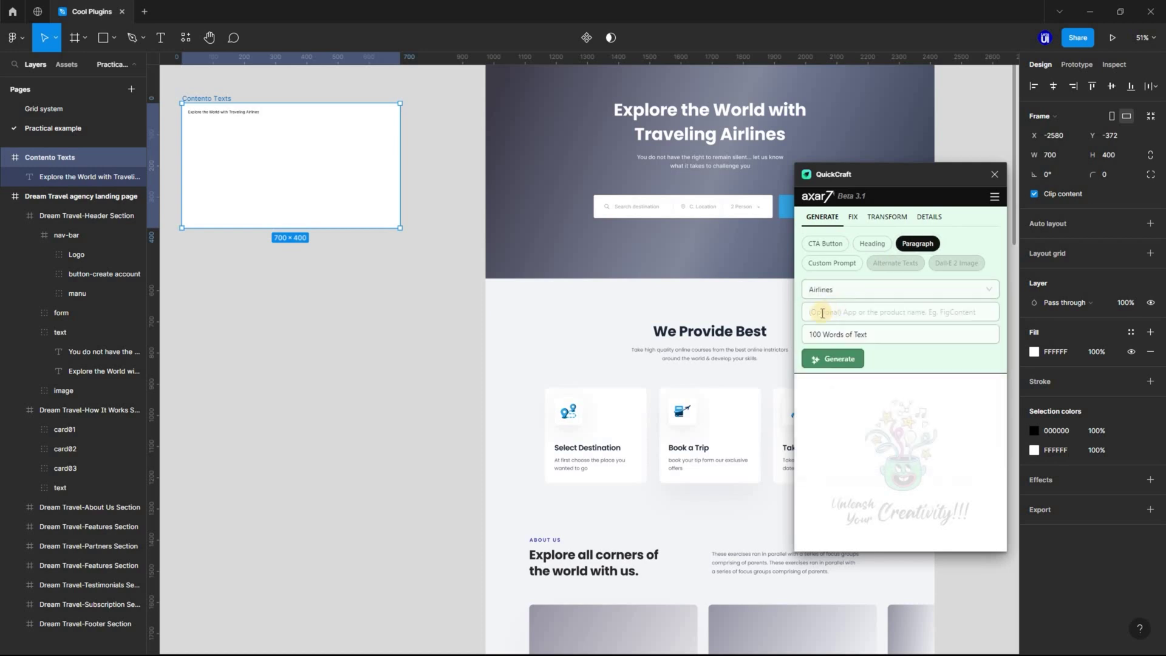
pyautogui.click(893, 312)
pyautogui.write('traveling')
pyautogui.click(992, 341)
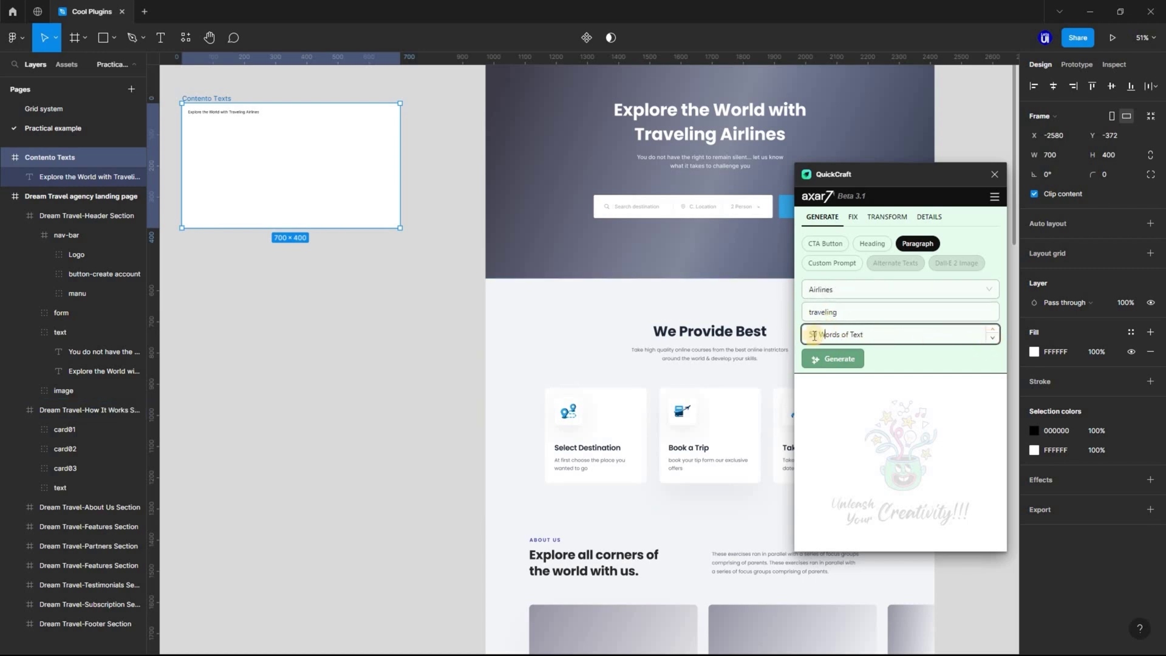
pyautogui.write('2')
pyautogui.click(846, 363)
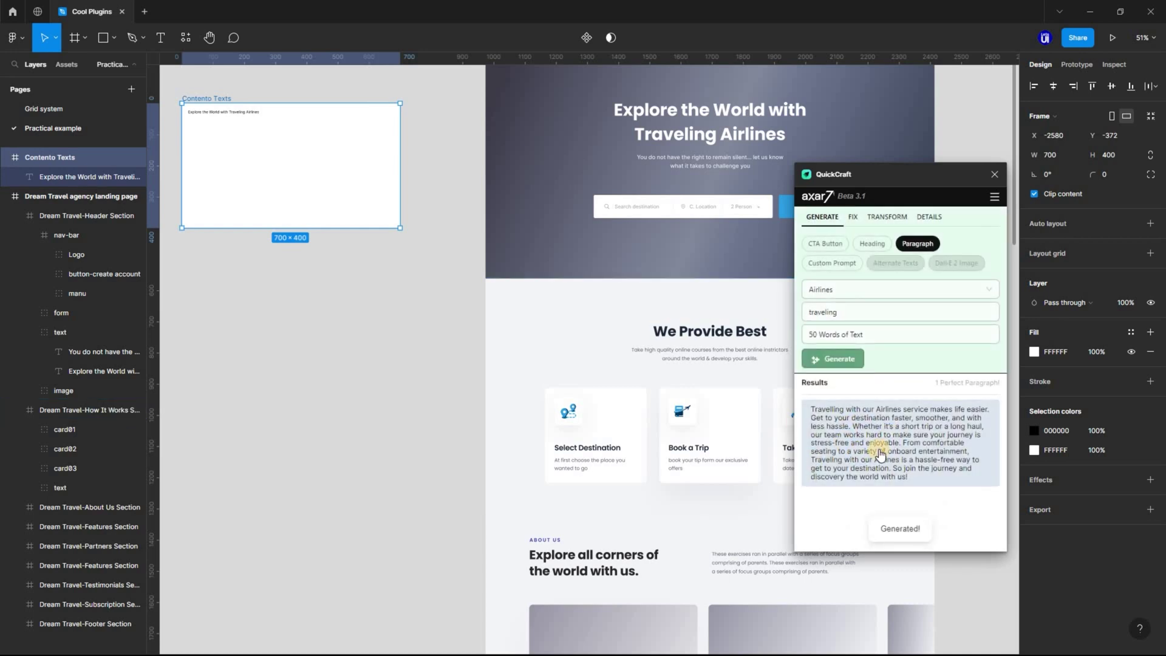
pyautogui.moveTo(778, 419); pyautogui.dragTo(534, 372)
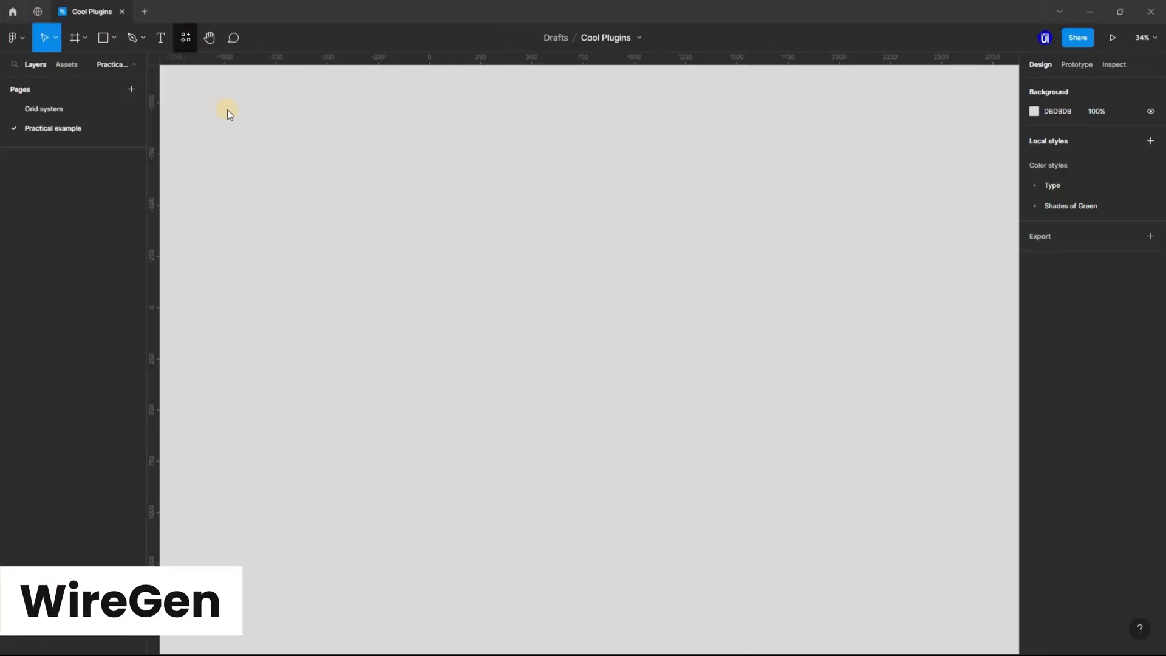
# Find 'WireGen - AI GPT wireframe generation' under Plugins and run it
pyautogui.hotkey('shift', 'i')
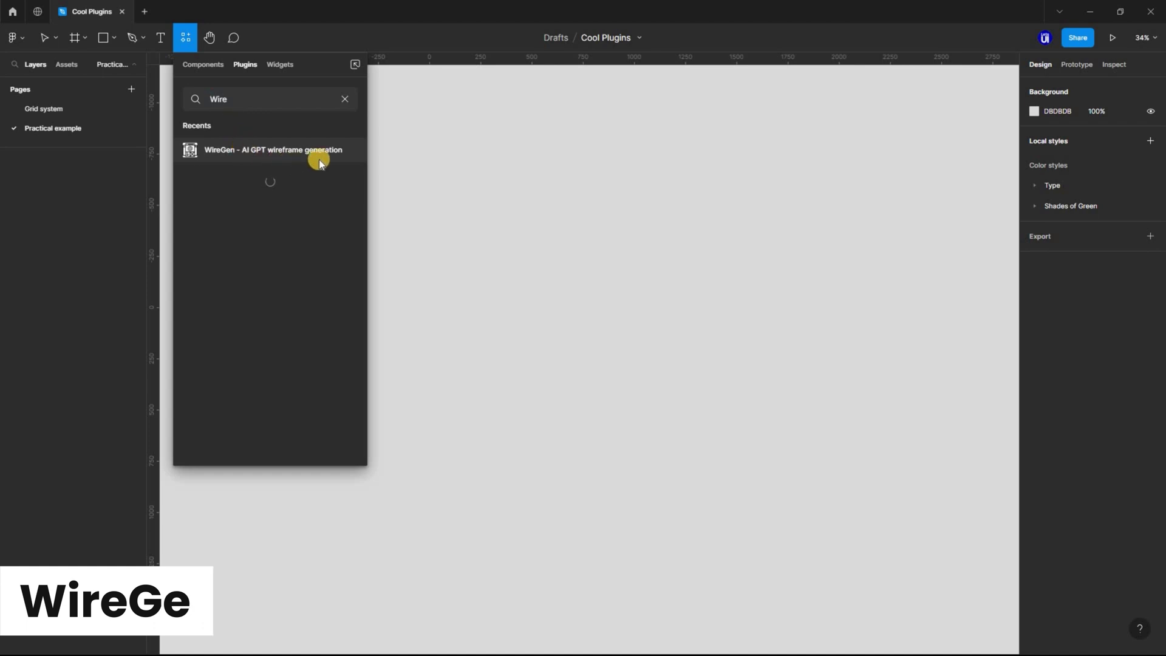
pyautogui.click(346, 149)
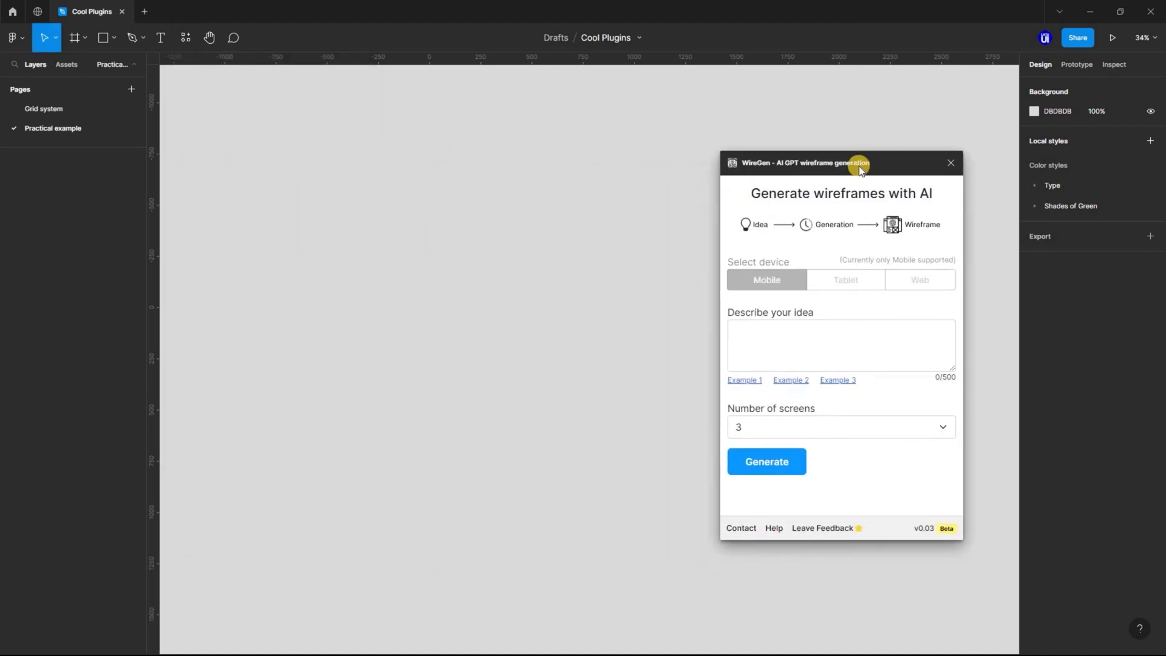
# Describe an expense tracker app for daily expenses and saving goals with a login page, using 3 screens
pyautogui.click(785, 333)
pyautogui.write('Expense tra')
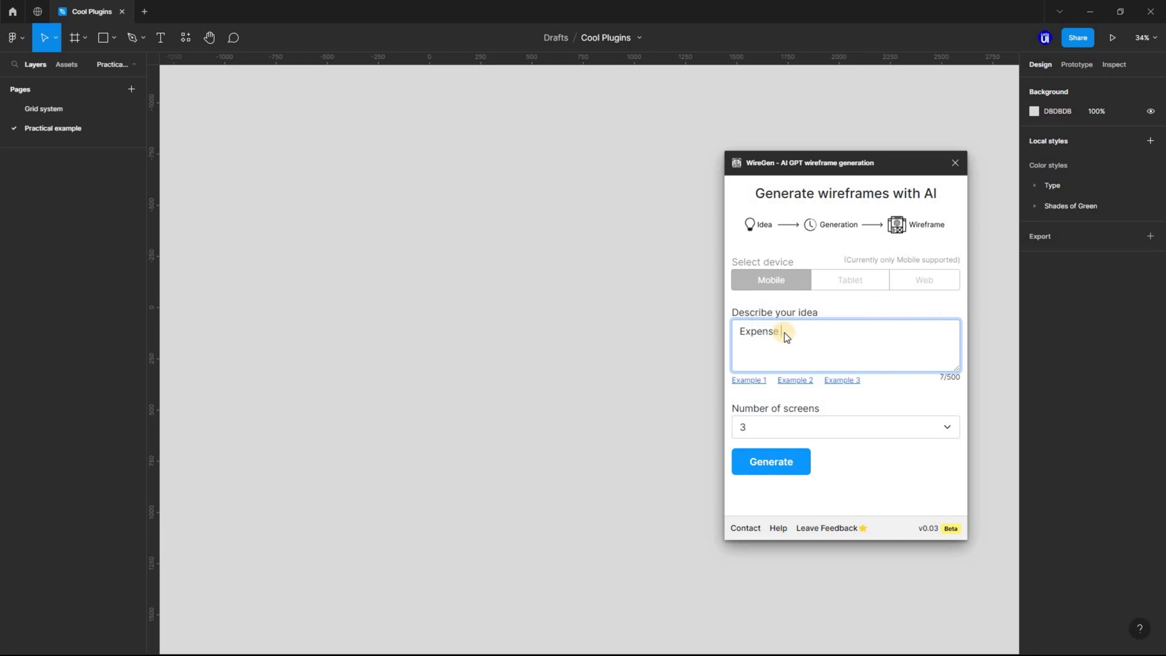
pyautogui.write('cker app')
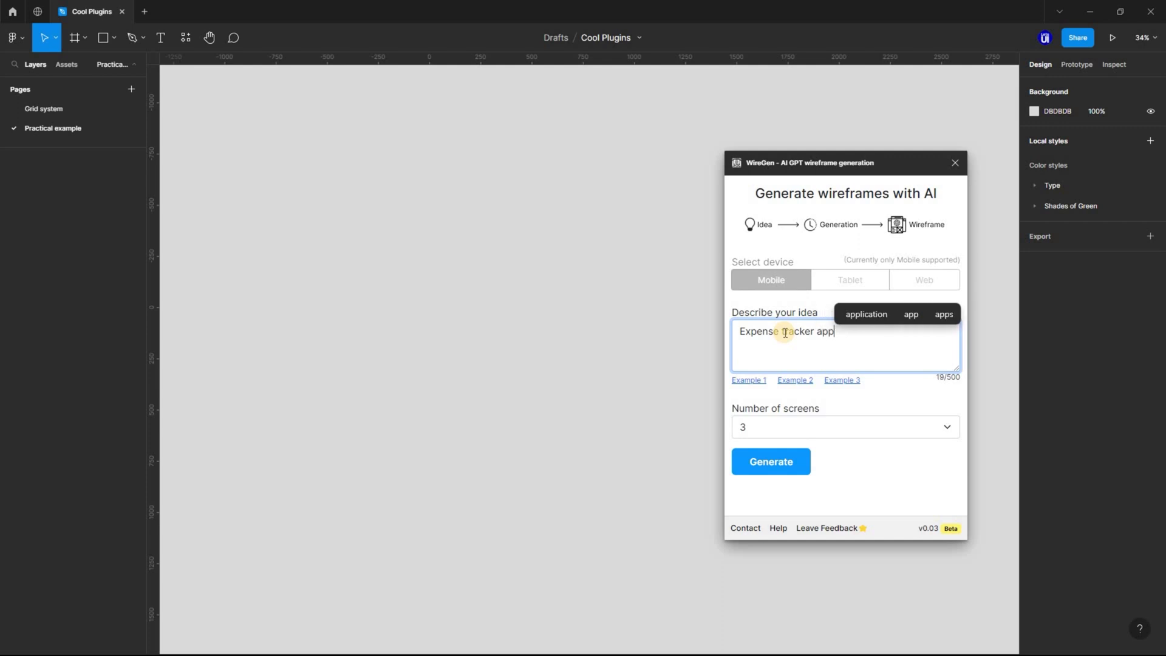
pyautogui.write(' that h')
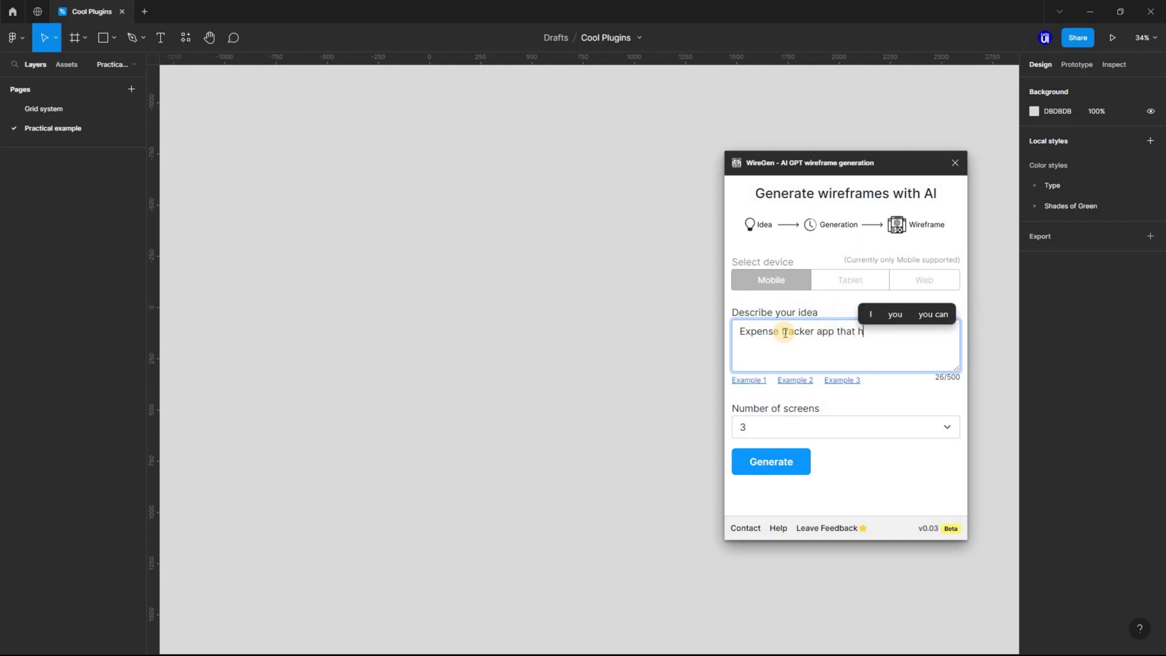
pyautogui.write('elps ')
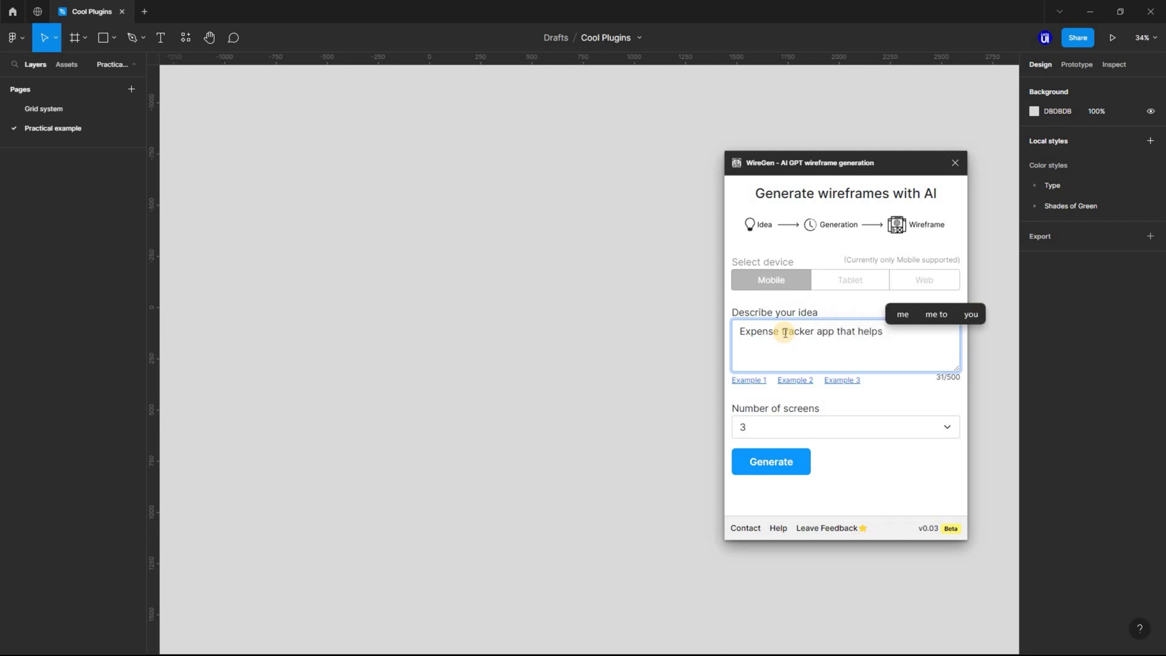
pyautogui.write('users ')
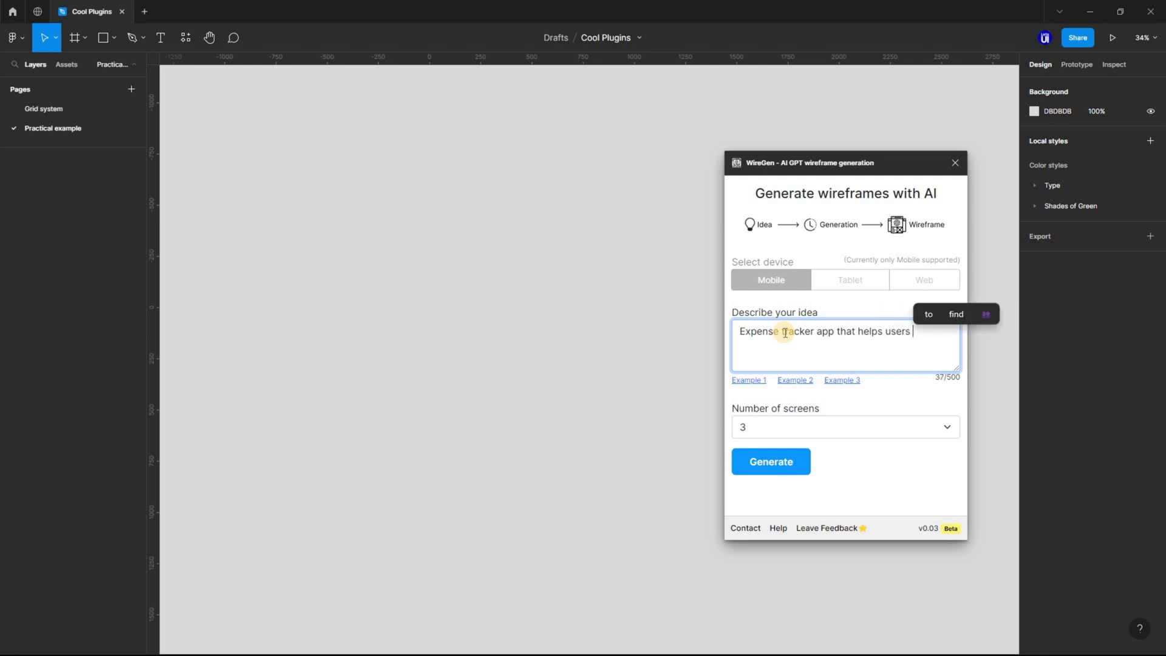
pyautogui.write('track d')
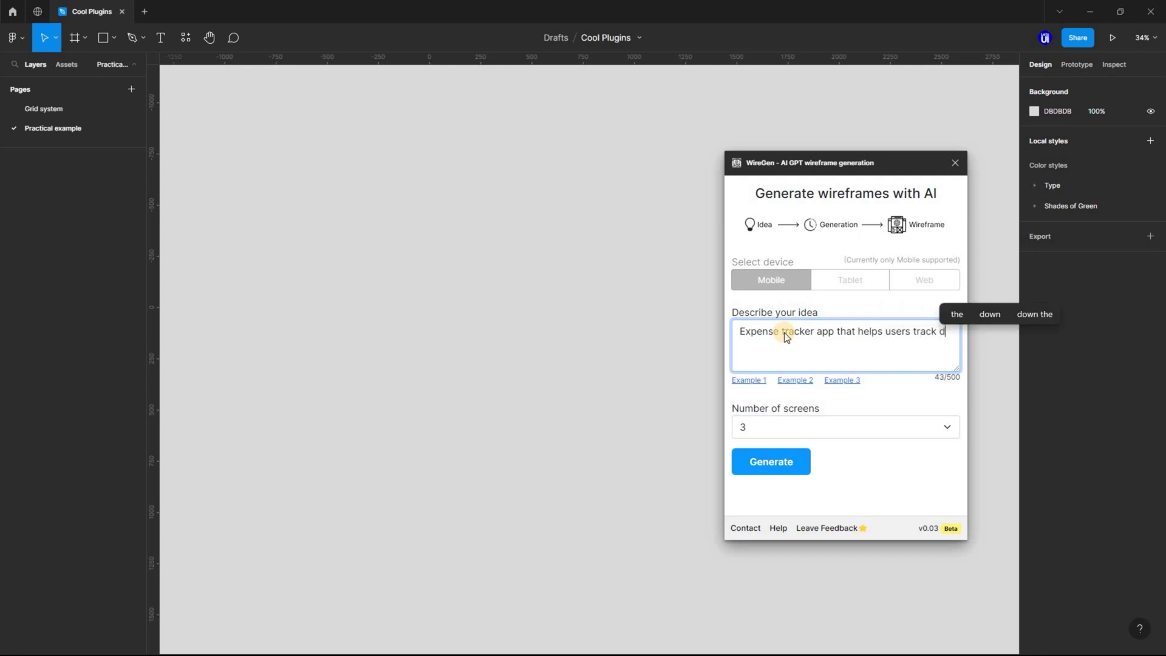
pyautogui.write('aily ex')
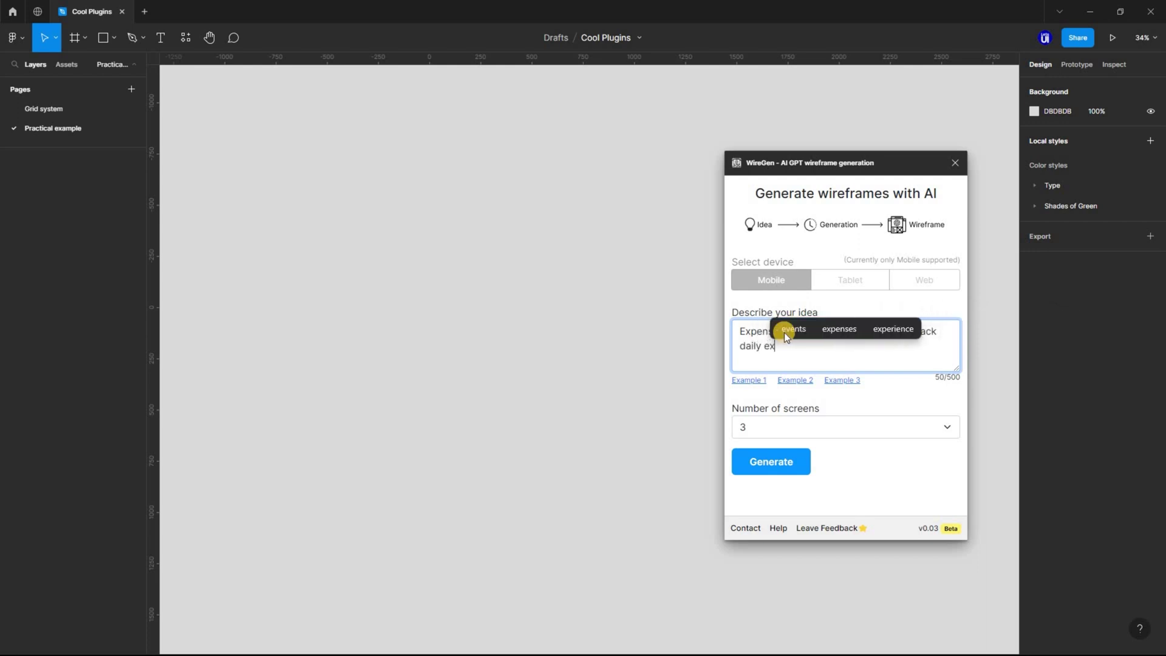
pyautogui.write('pense')
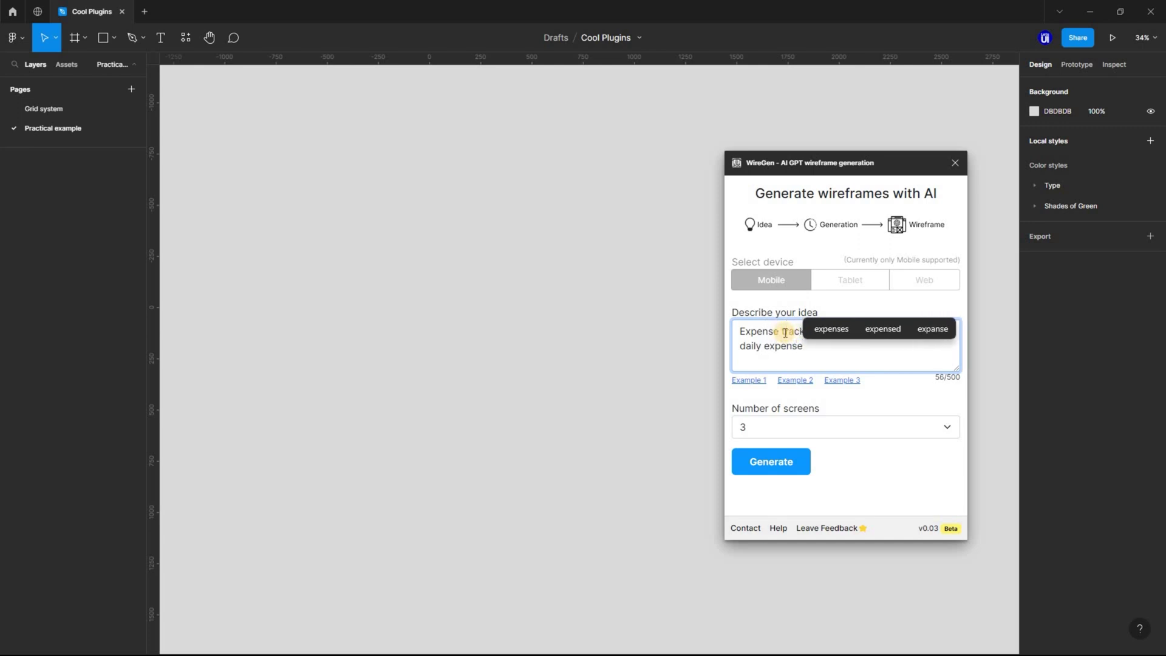
pyautogui.write('s a')
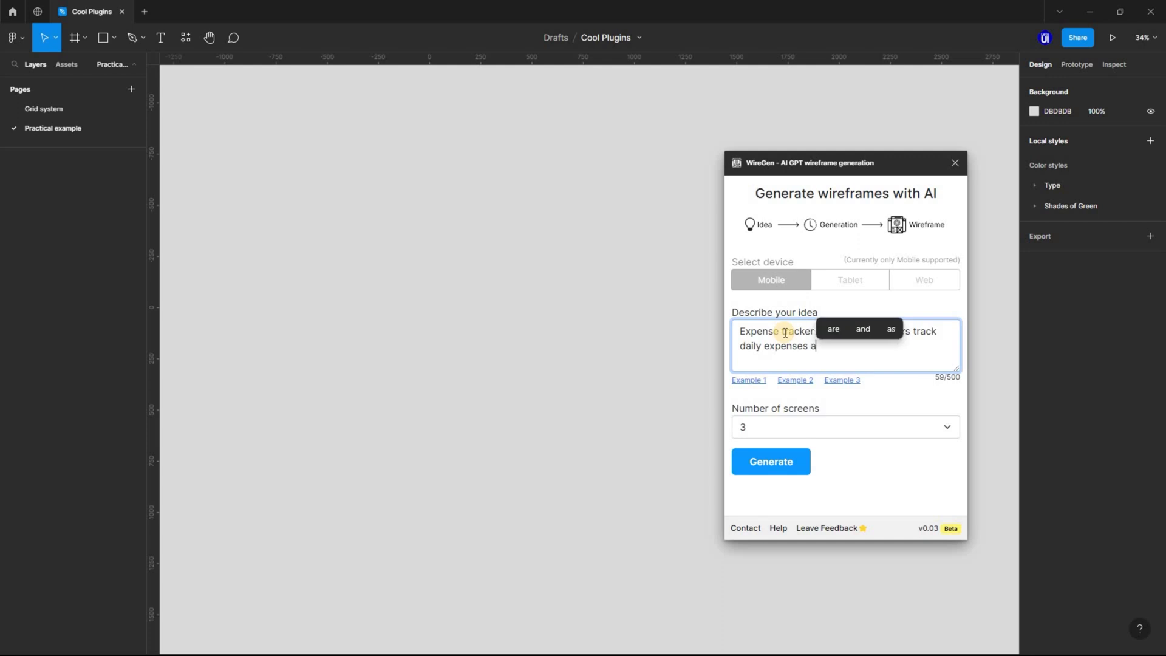
pyautogui.write('nd ')
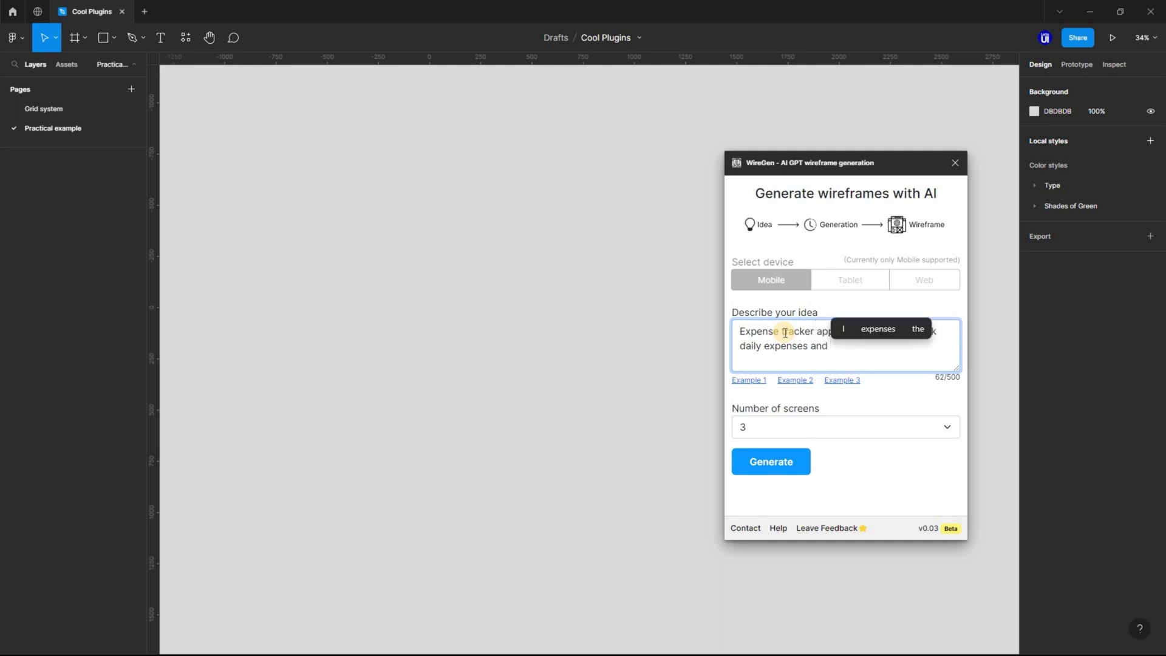
pyautogui.write('savin')
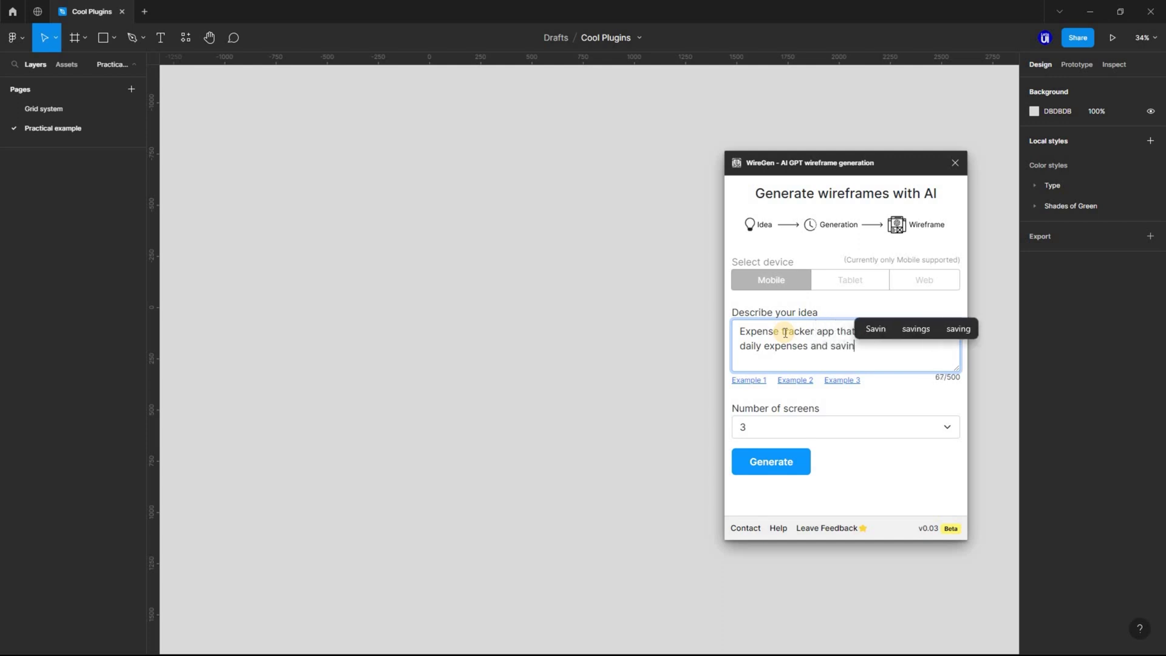
pyautogui.write('g g')
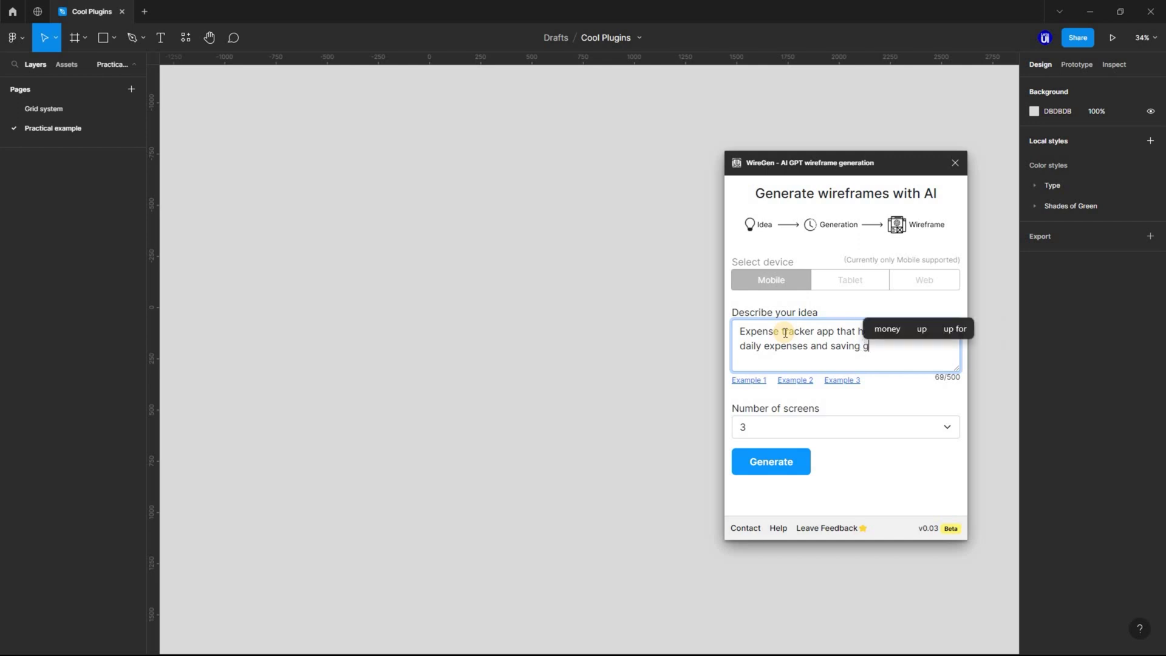
pyautogui.write('oals includi')
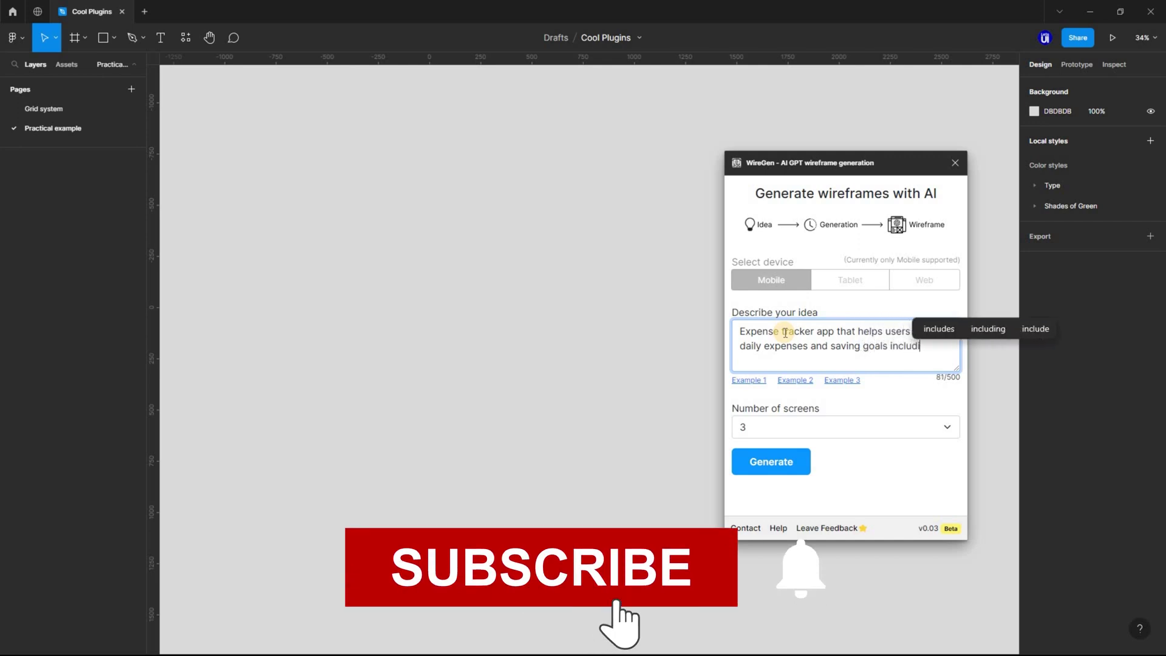
pyautogui.write('ng a ')
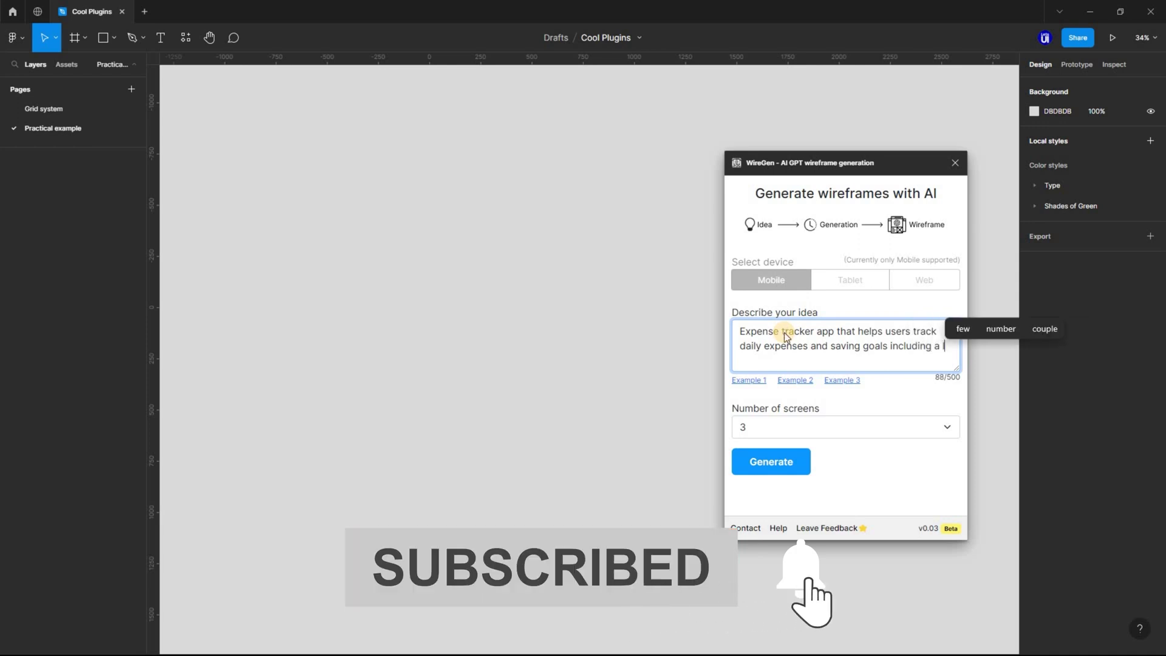
pyautogui.write('login pag')
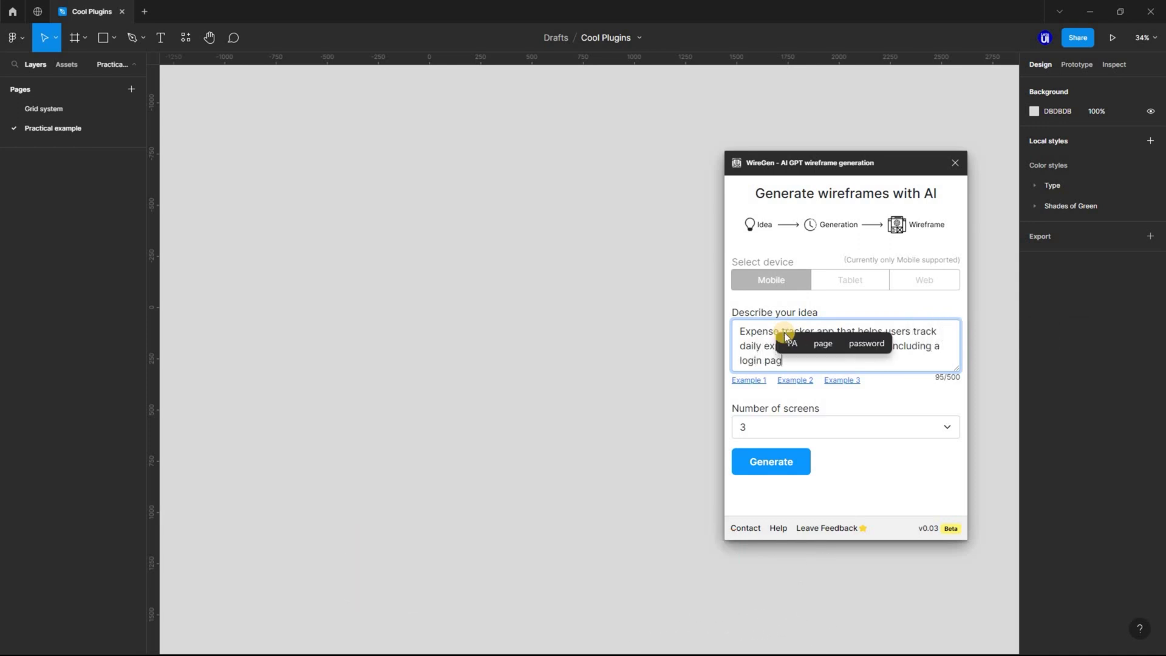
pyautogui.write('e')
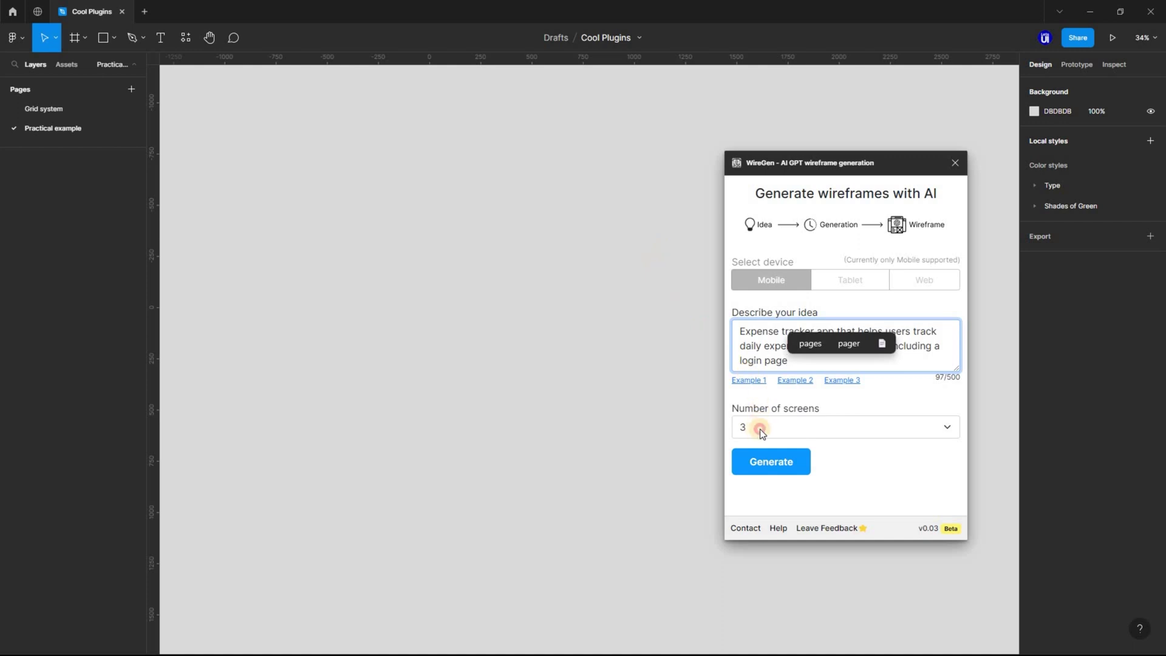
pyautogui.click(946, 427)
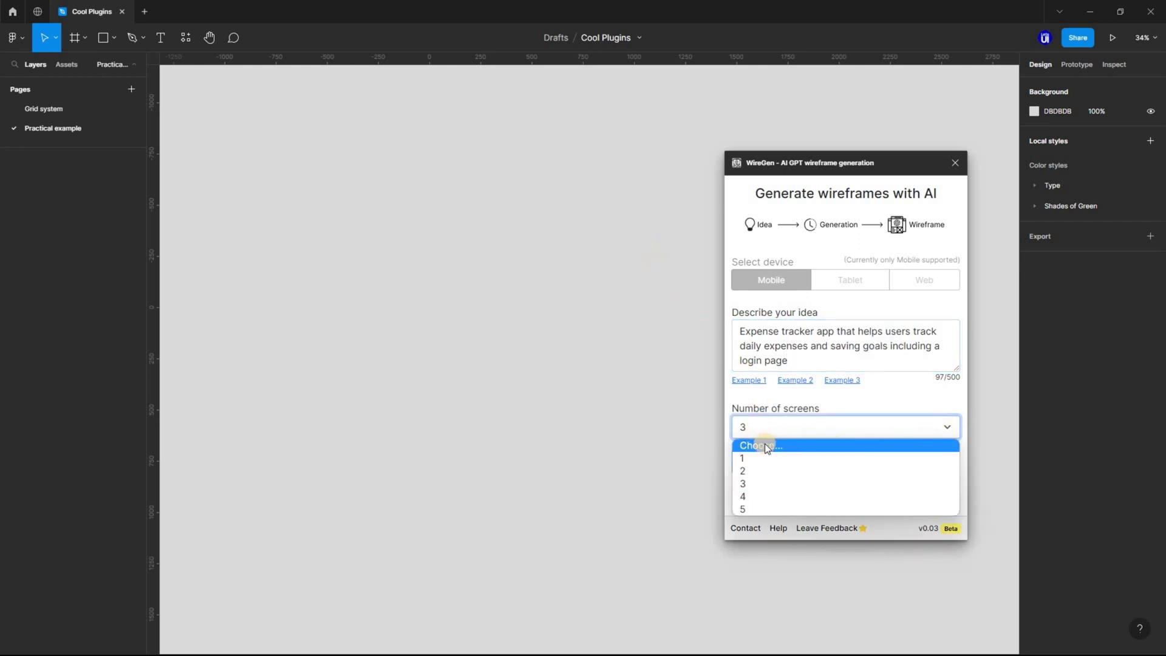
pyautogui.click(754, 487)
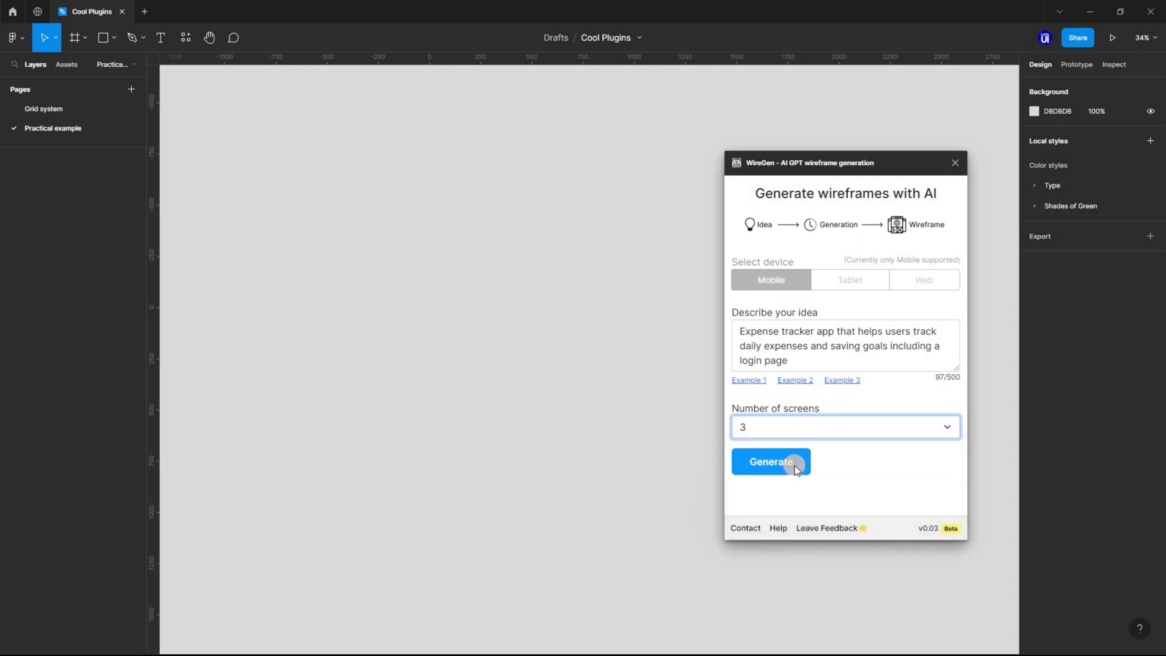
# Generate the Login, Expense Tracker and Settings wireframes, then deselect and scroll up to their descriptions
pyautogui.click(794, 465)
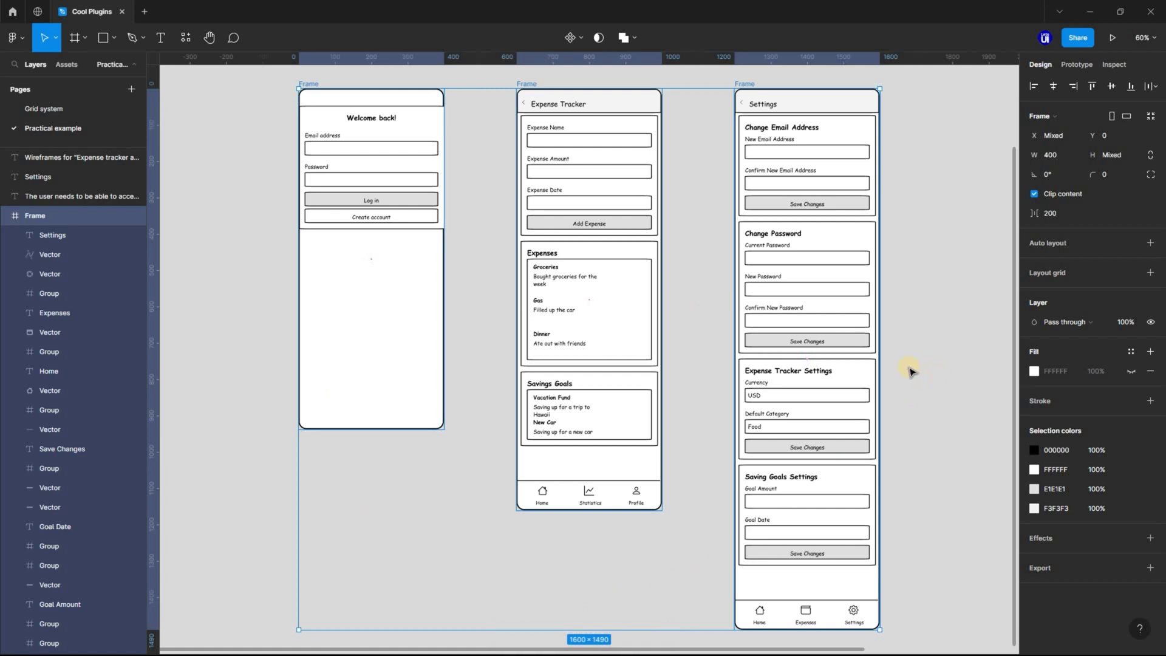
pyautogui.scroll(2, 911, 372)
pyautogui.press('Escape')
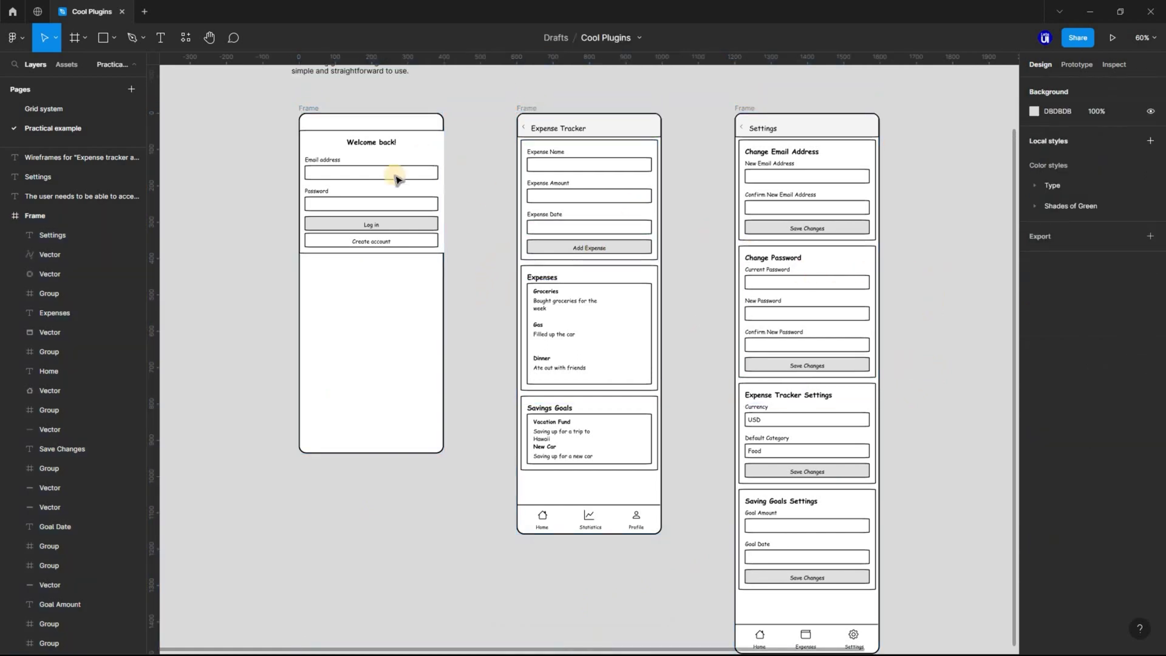
pyautogui.scroll(1, 398, 261)
pyautogui.scroll(2, 523, 364)
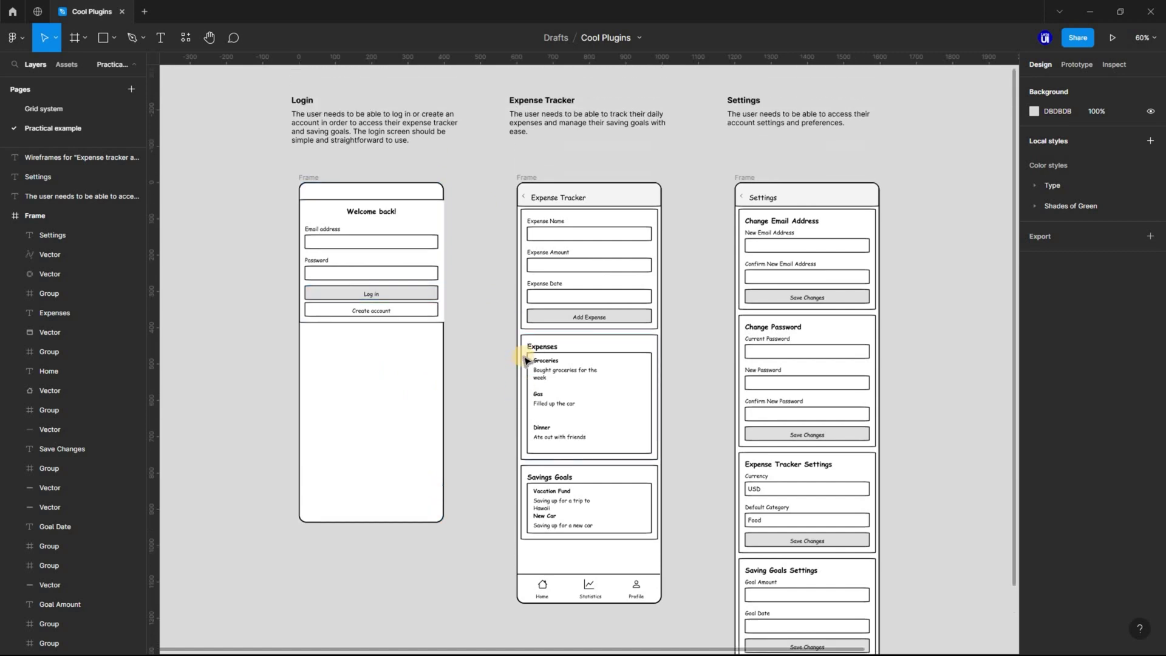
pyautogui.scroll(3, 578, 294)
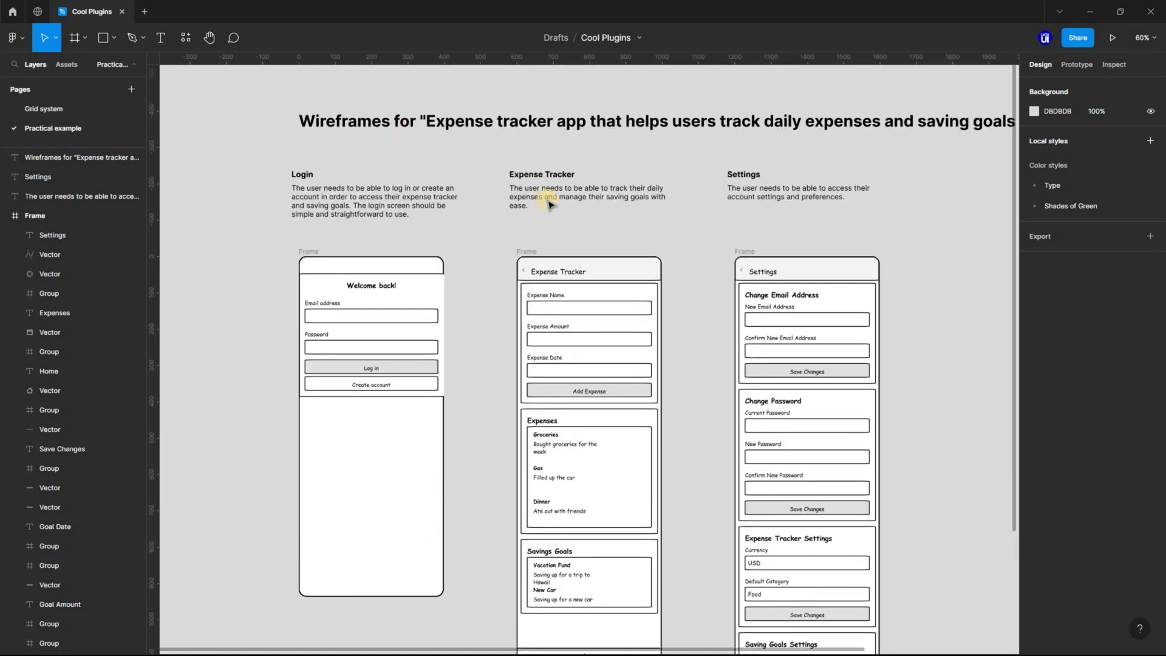
pyautogui.scroll(1, 863, 246)
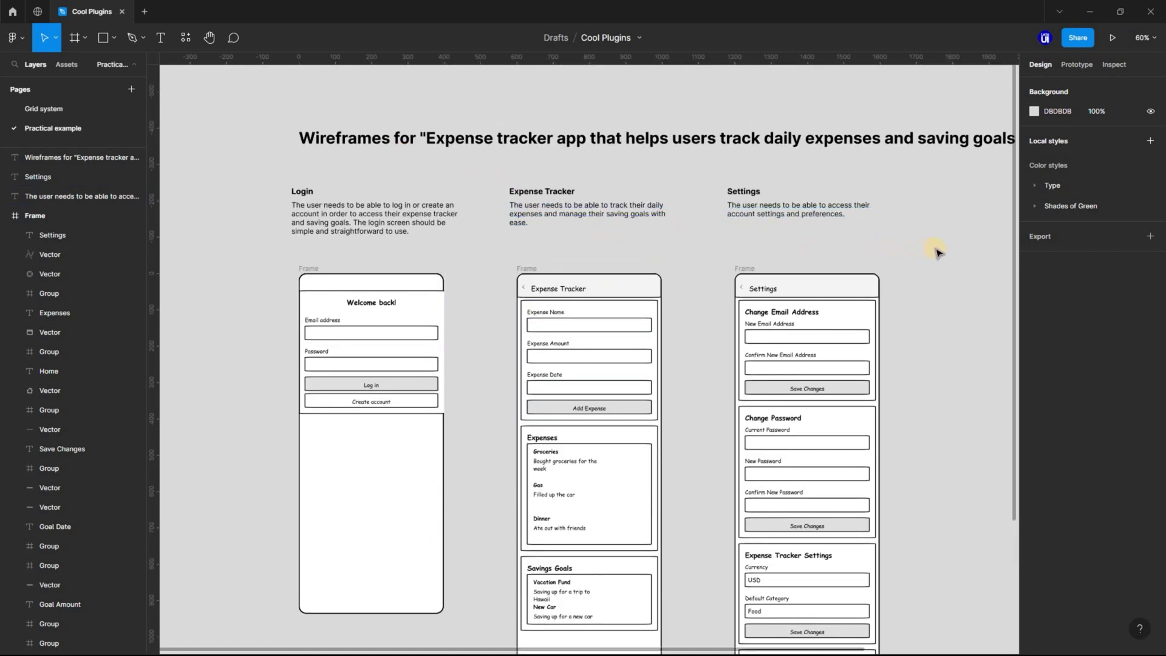